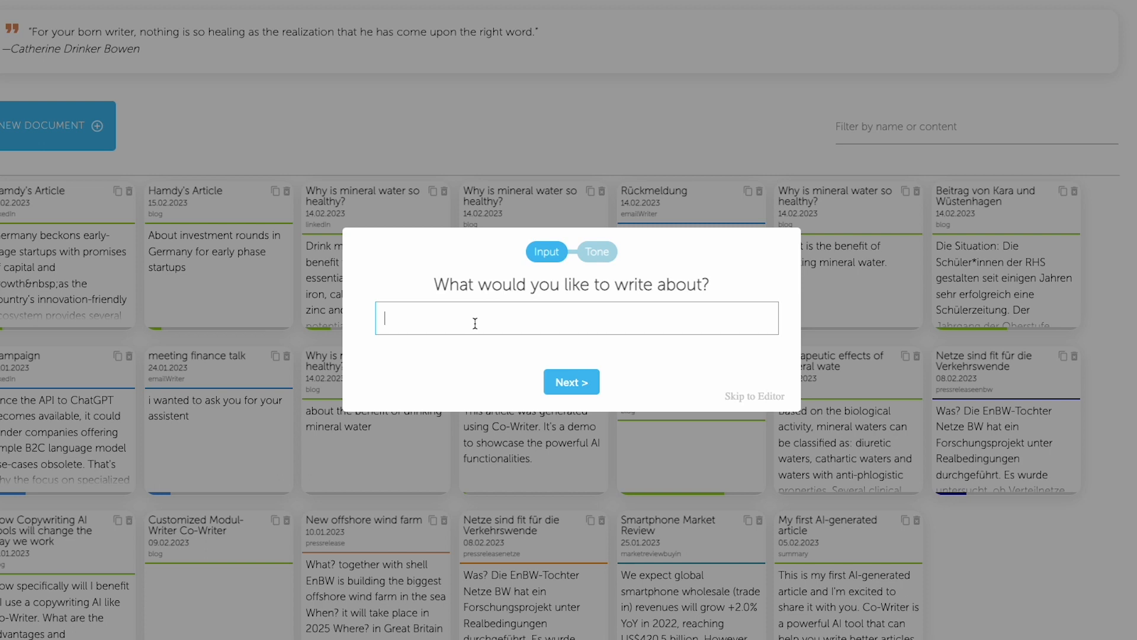
# Step: Enter "about the benefit of drinking water" as the writing topic and choose the professional tone for the new document
pyautogui.write('about the benefit of drinking')
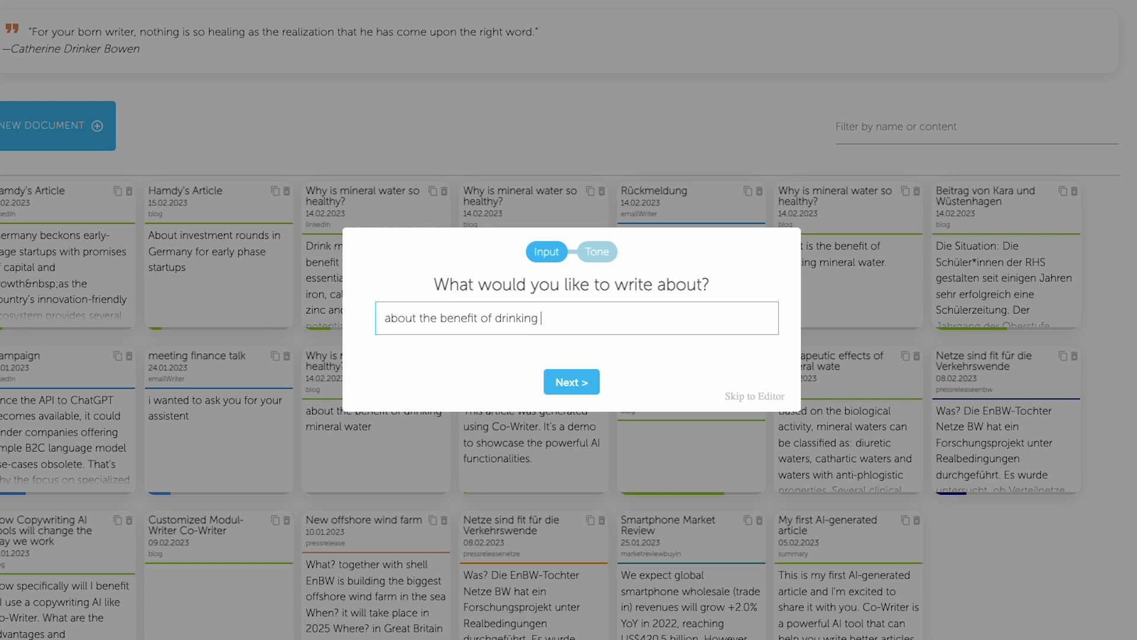
pyautogui.write(' water')
pyautogui.click(565, 385)
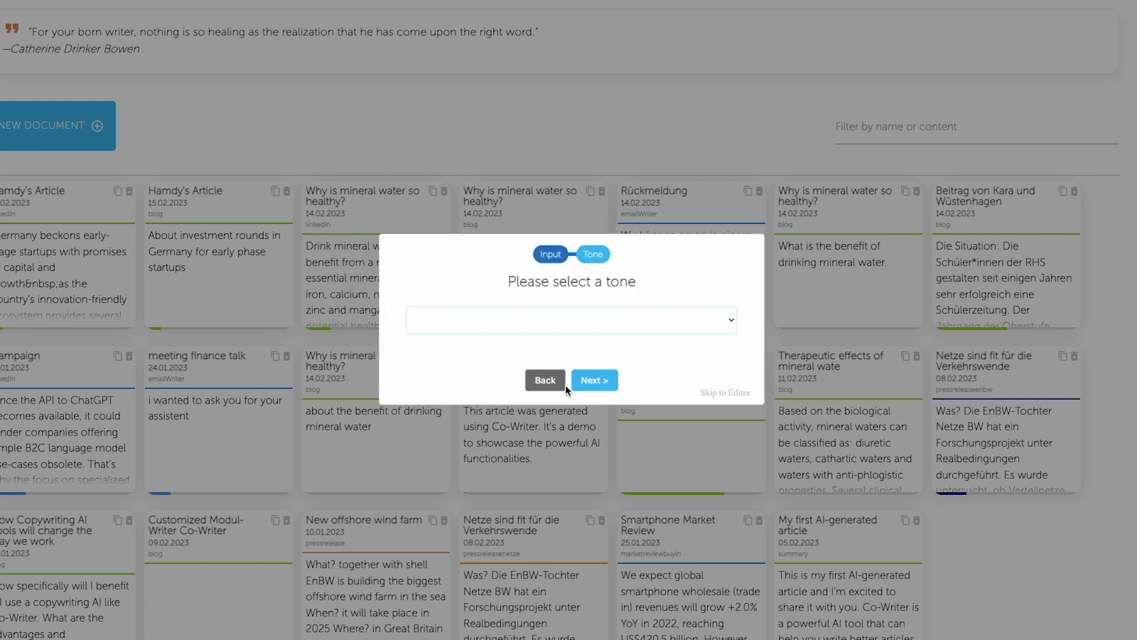
pyautogui.click(616, 319)
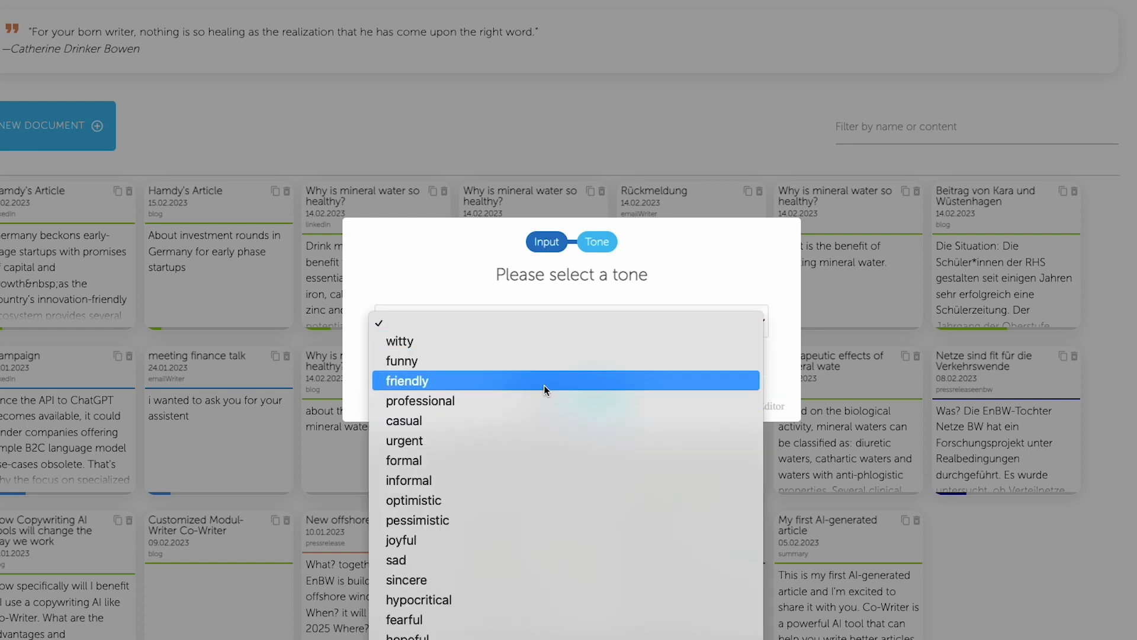
pyautogui.click(504, 405)
pyautogui.click(609, 396)
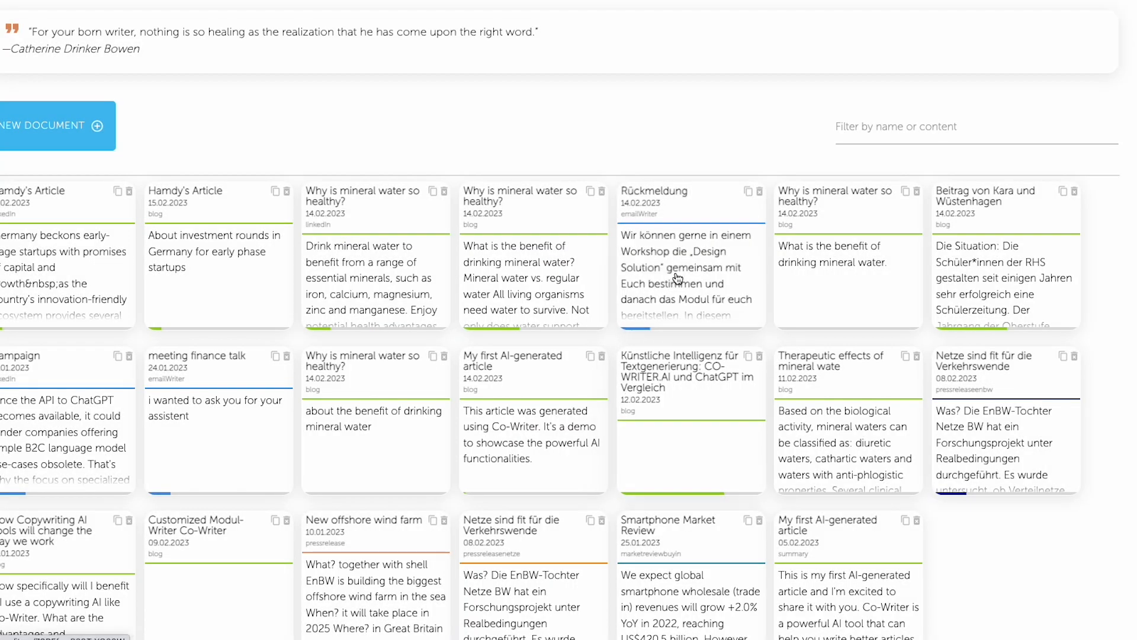
# Step: Change the tone from professional to funny and joyful and generate another article introduction beneath the existing paragraph
pyautogui.click(331, 269)
pyautogui.press('Return')
pyautogui.press('Return')
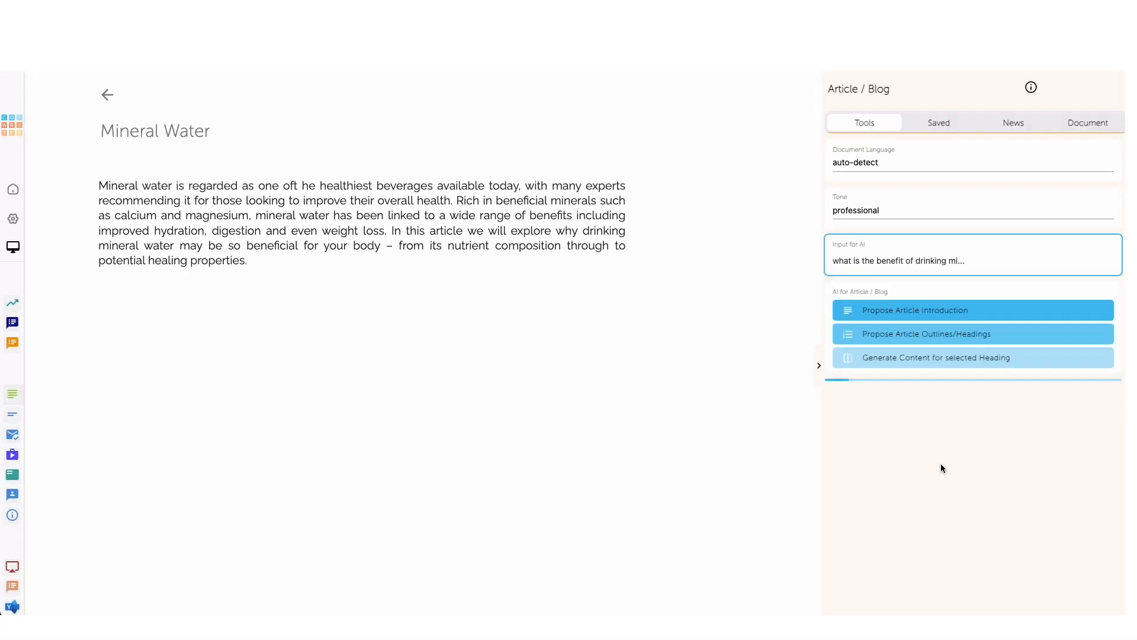
pyautogui.click(887, 213)
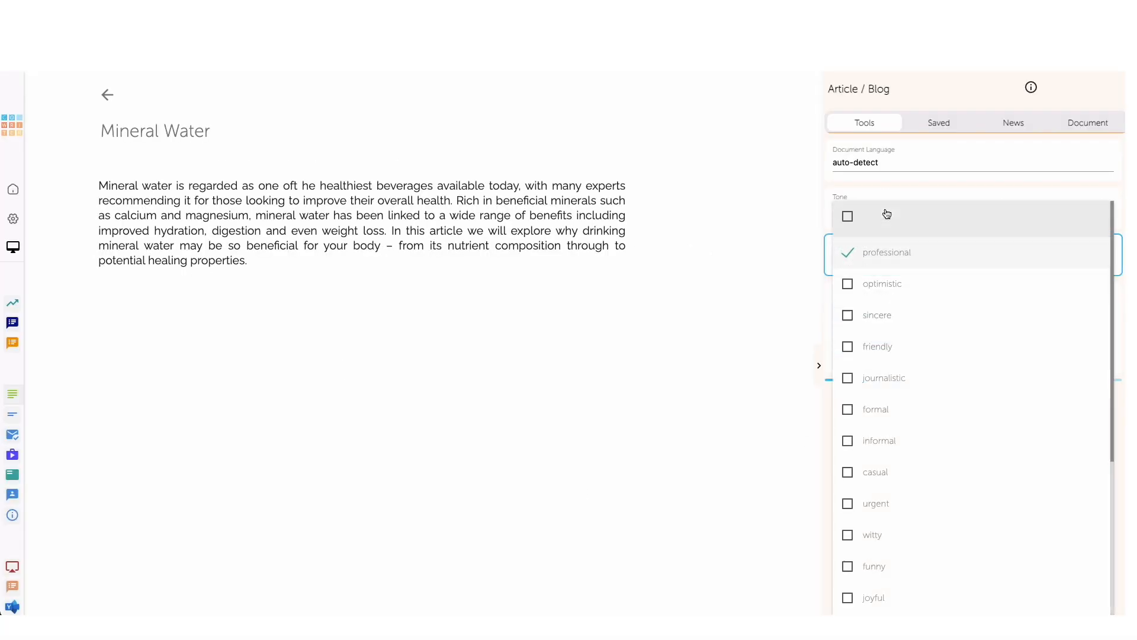
pyautogui.click(848, 253)
pyautogui.scroll(-3, 885, 468)
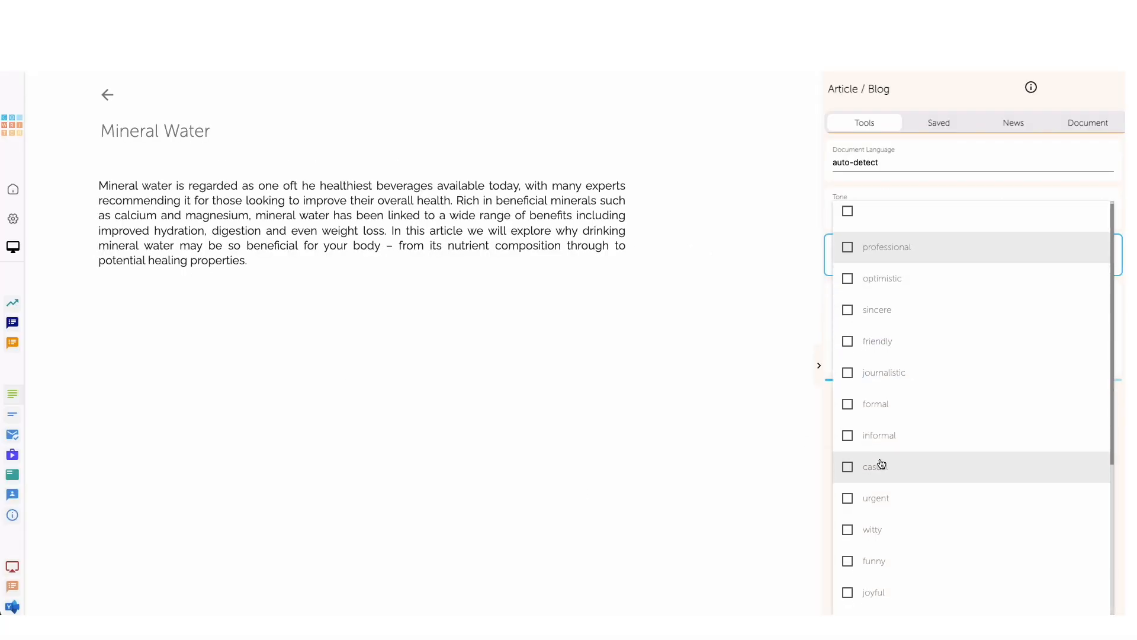
pyautogui.click(849, 408)
pyautogui.click(848, 440)
pyautogui.click(762, 448)
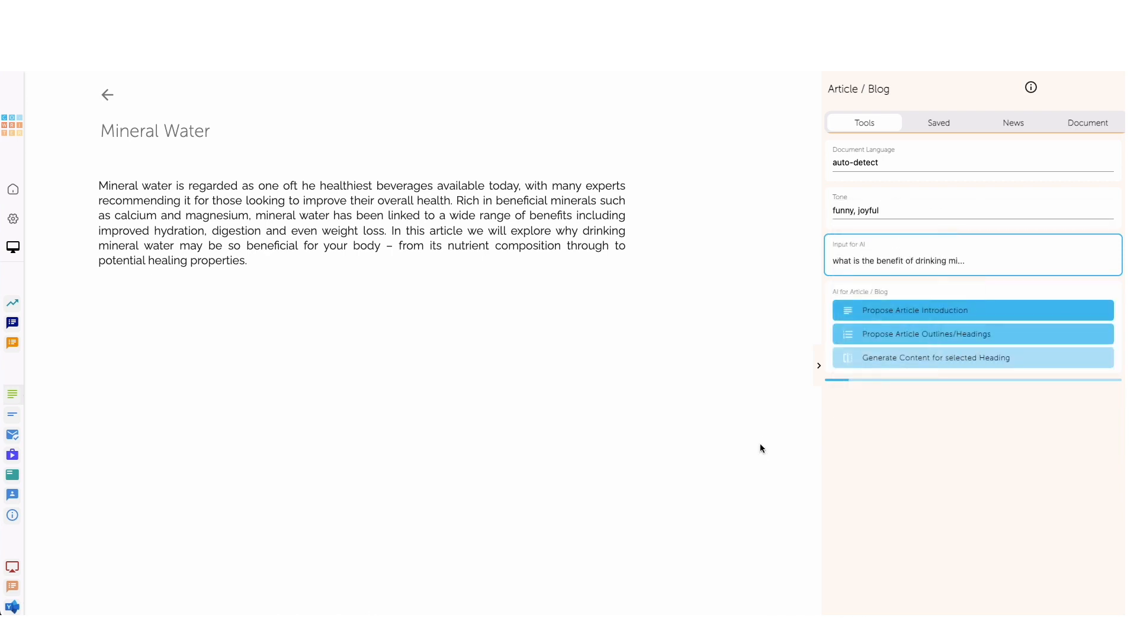
pyautogui.click(1007, 305)
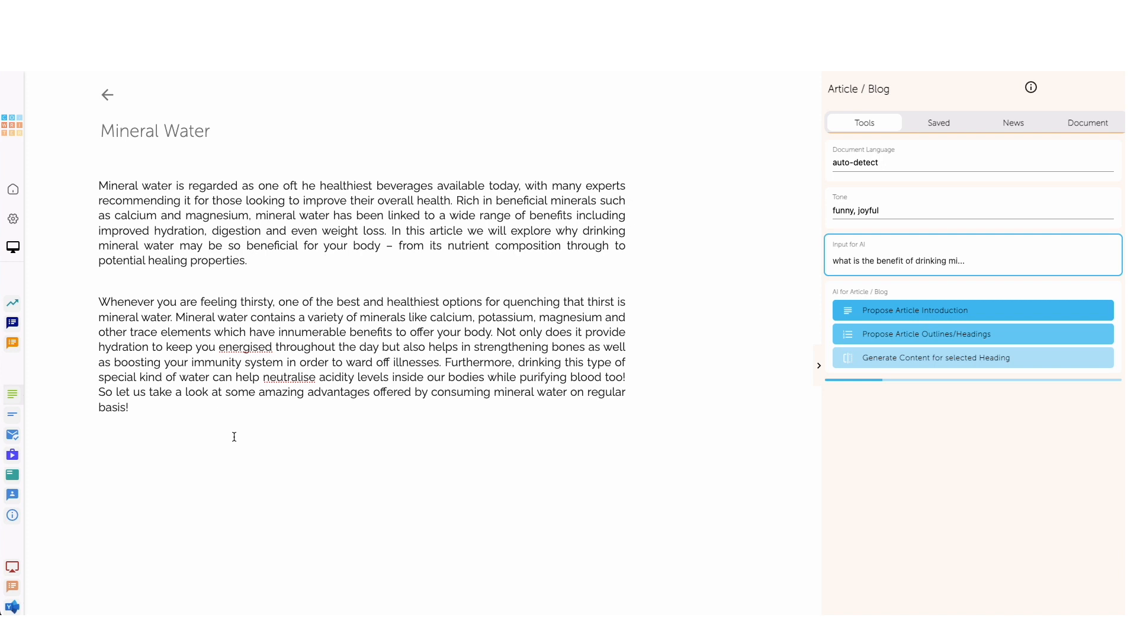
# Step: Delete the second introduction paragraph and set the tone to professional only
pyautogui.moveTo(234, 436); pyautogui.dragTo(84, 300)
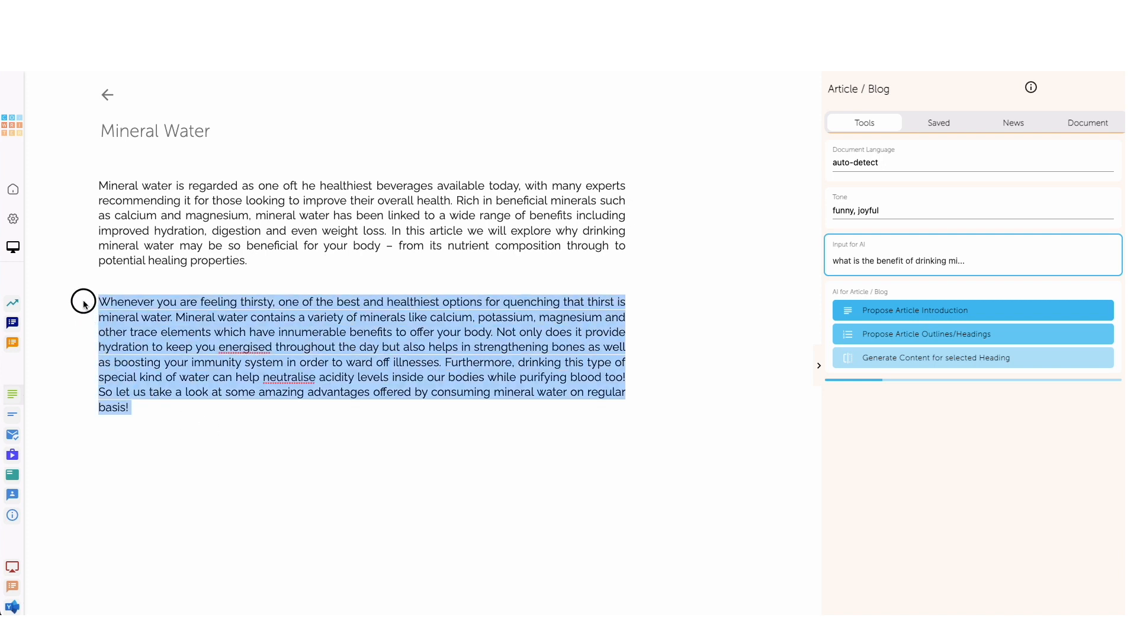
pyautogui.press('BackSpace')
pyautogui.click(884, 211)
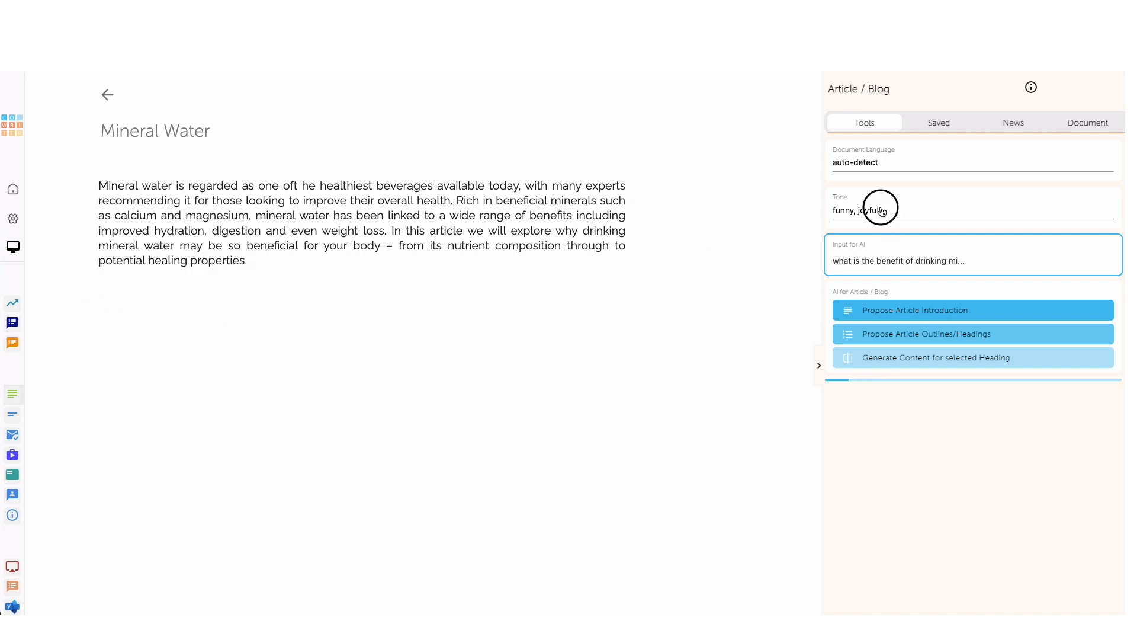
pyautogui.click(859, 424)
pyautogui.click(858, 455)
pyautogui.scroll(3, 862, 379)
pyautogui.click(850, 261)
pyautogui.click(786, 365)
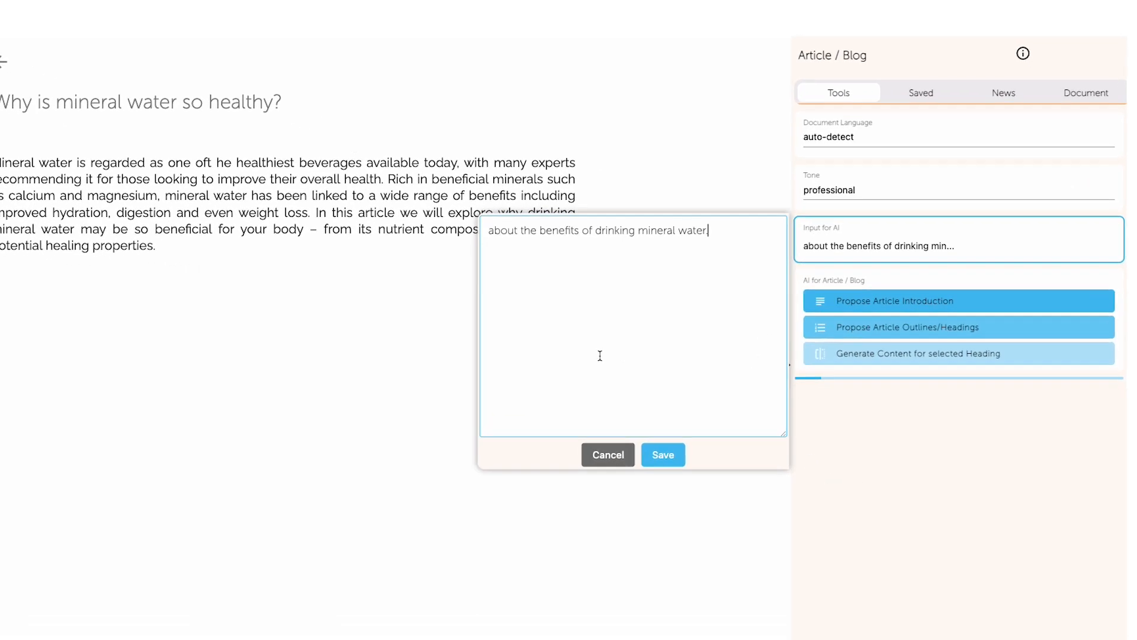
# Step: Replace the AI input with "I love mineral water. what is the benefit of drinking mineral water..." plus questions on origin, ingredients and advantages, and save it
pyautogui.click(773, 252)
pyautogui.moveTo(641, 193); pyautogui.dragTo(258, 206)
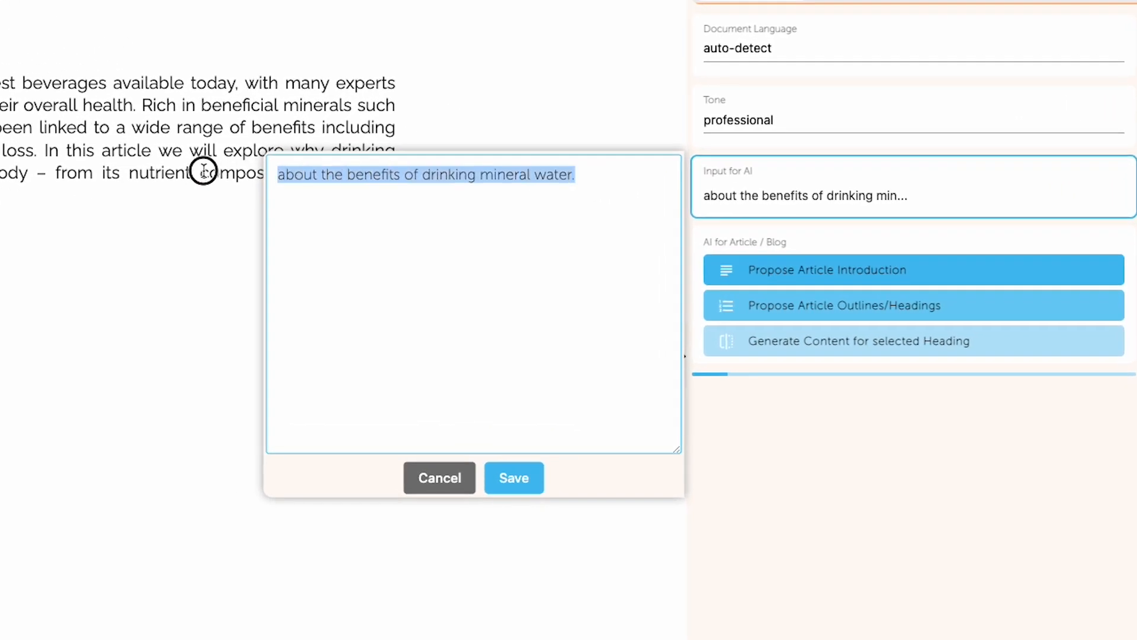
pyautogui.press('BackSpace')
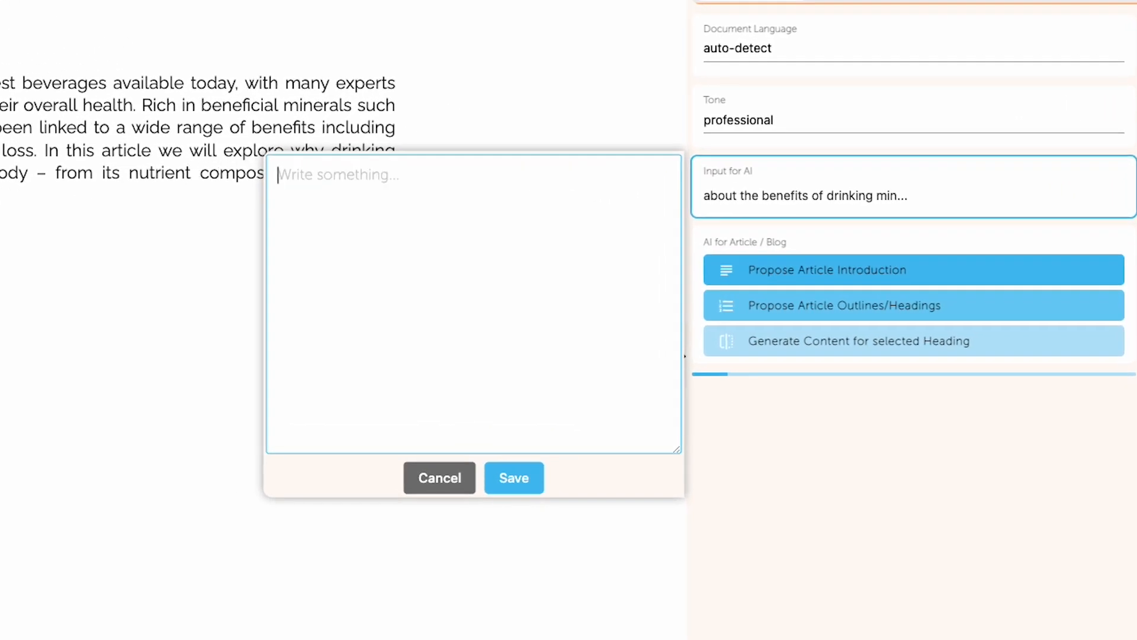
pyautogui.write('I love mineral water. what is the benefit of drinking mineral water and how much water helps your health. where does good mineral water comes from? and why is it so healthy, what ingredients? advantages over other beverage?')
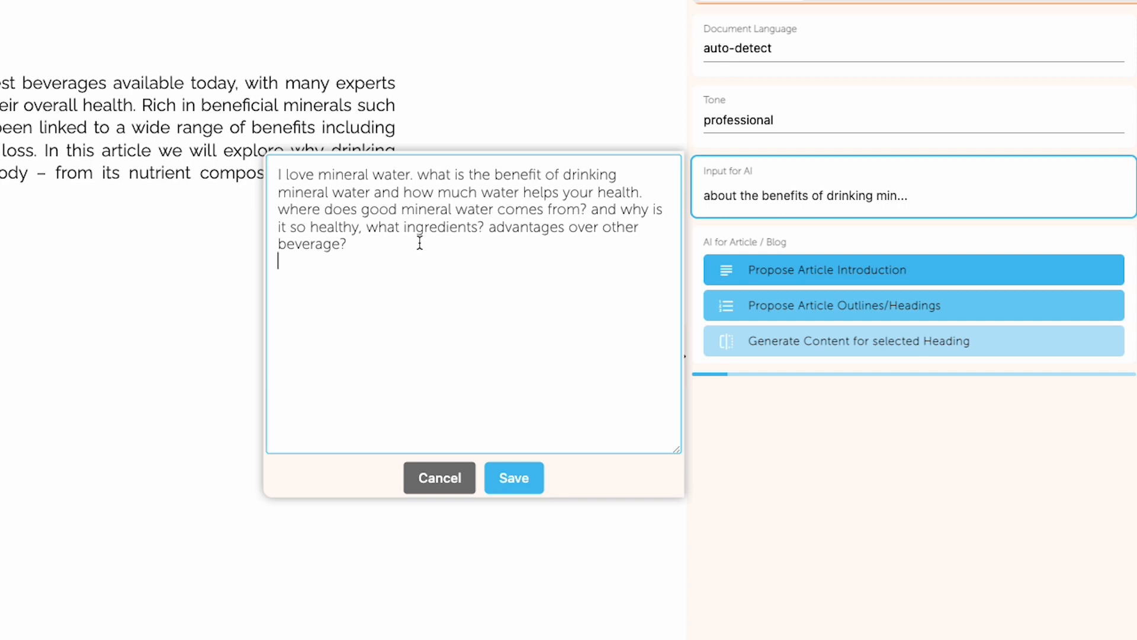
pyautogui.click(514, 477)
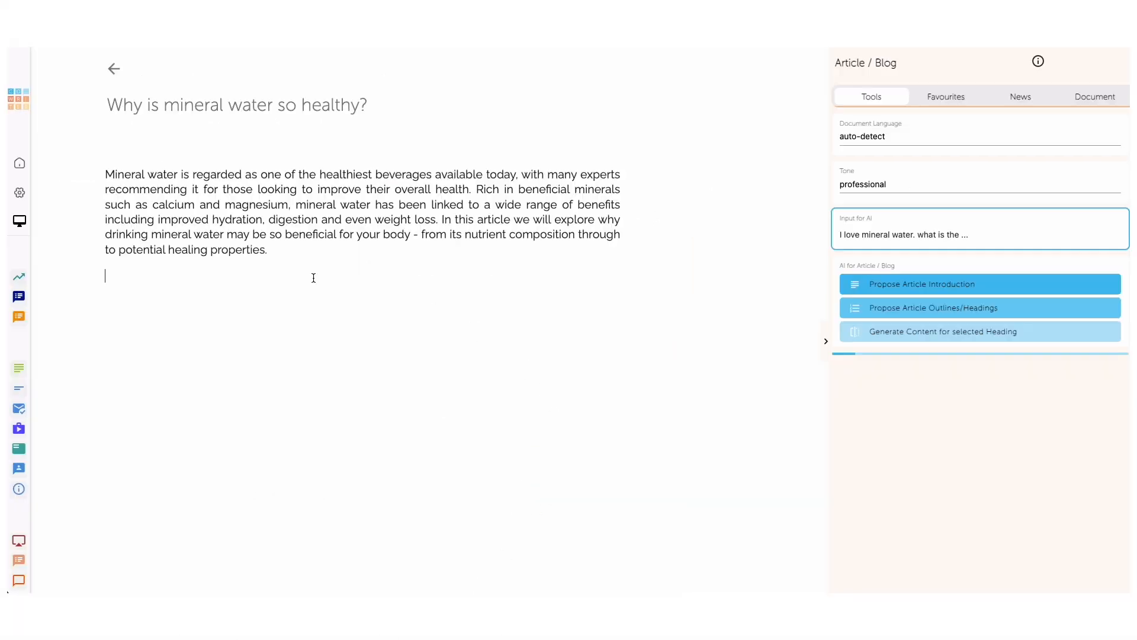
# Step: Generate another article introduction and keep only its last sentence, "In this article we'll explore...", joined to the end of the first paragraph
pyautogui.click(800, 268)
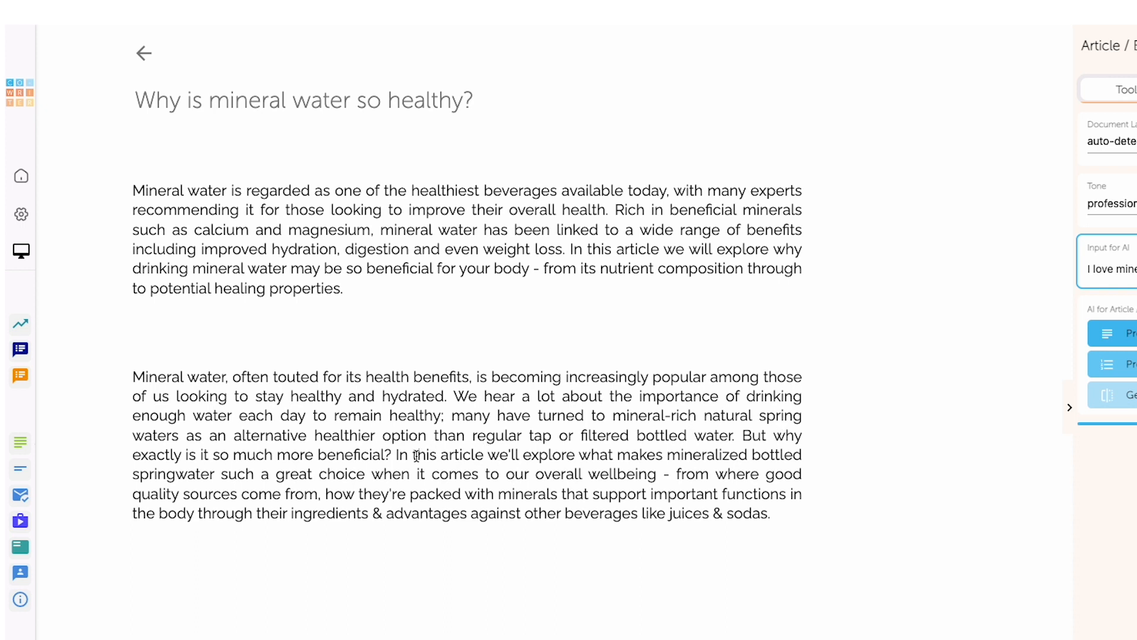
pyautogui.moveTo(396, 455); pyautogui.dragTo(119, 385)
pyautogui.press('BackSpace')
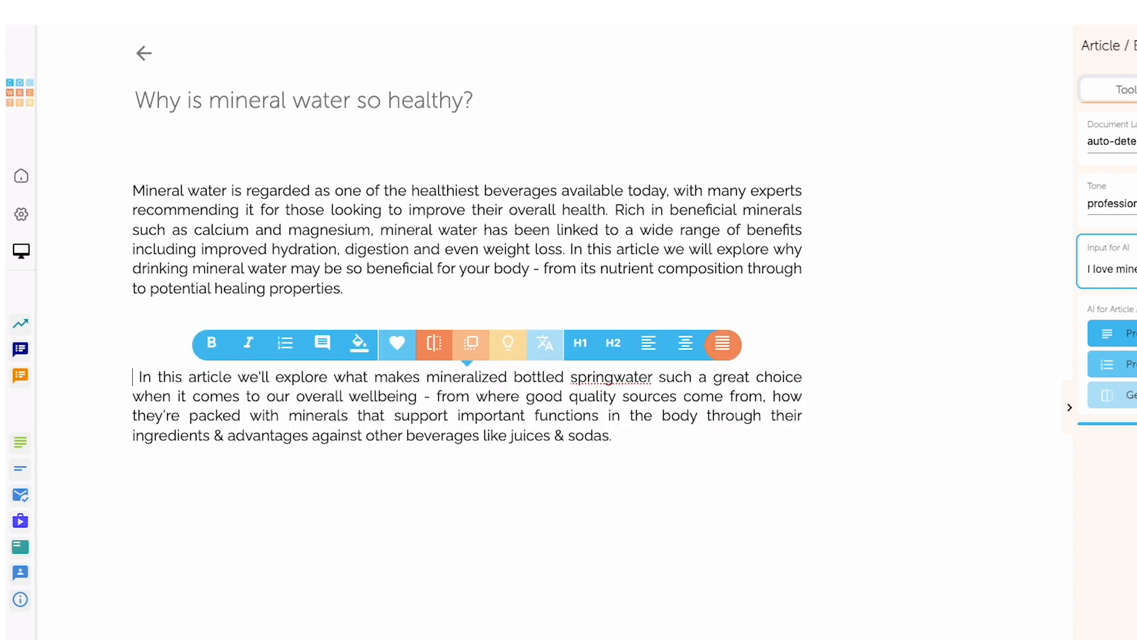
pyautogui.press('BackSpace')
pyautogui.press('BackSpace')
pyautogui.press('BackSpace')
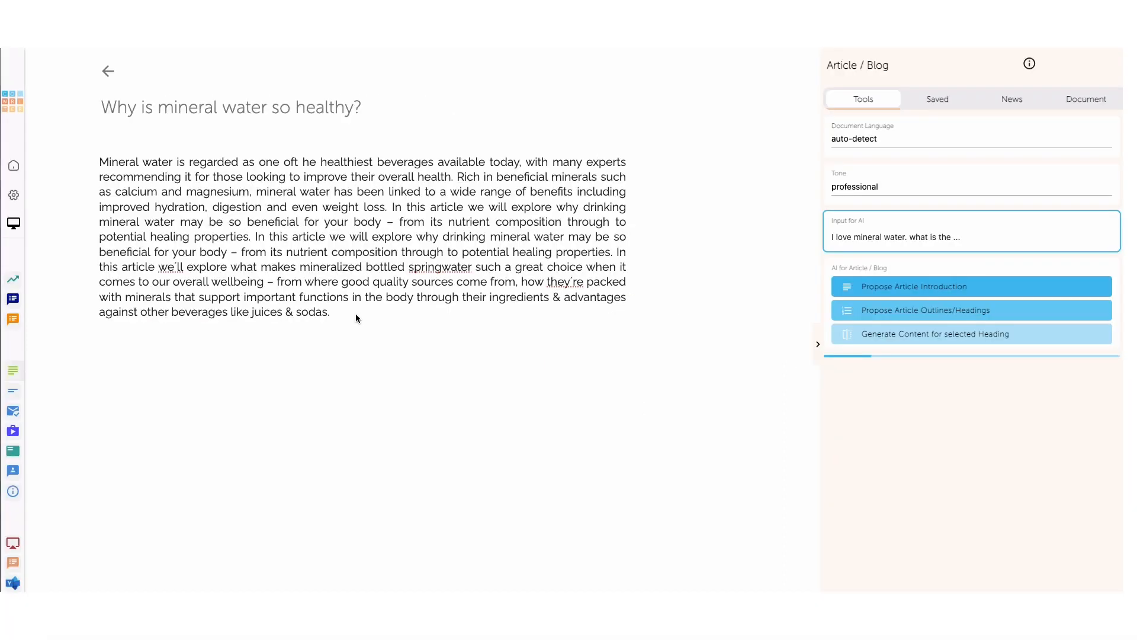
# Step: Generate follow-up content from the whole introduction paragraph and delete its closing sentence beginning "When looking for good quality sources"
pyautogui.click(331, 312)
pyautogui.moveTo(337, 311); pyautogui.dragTo(98, 165)
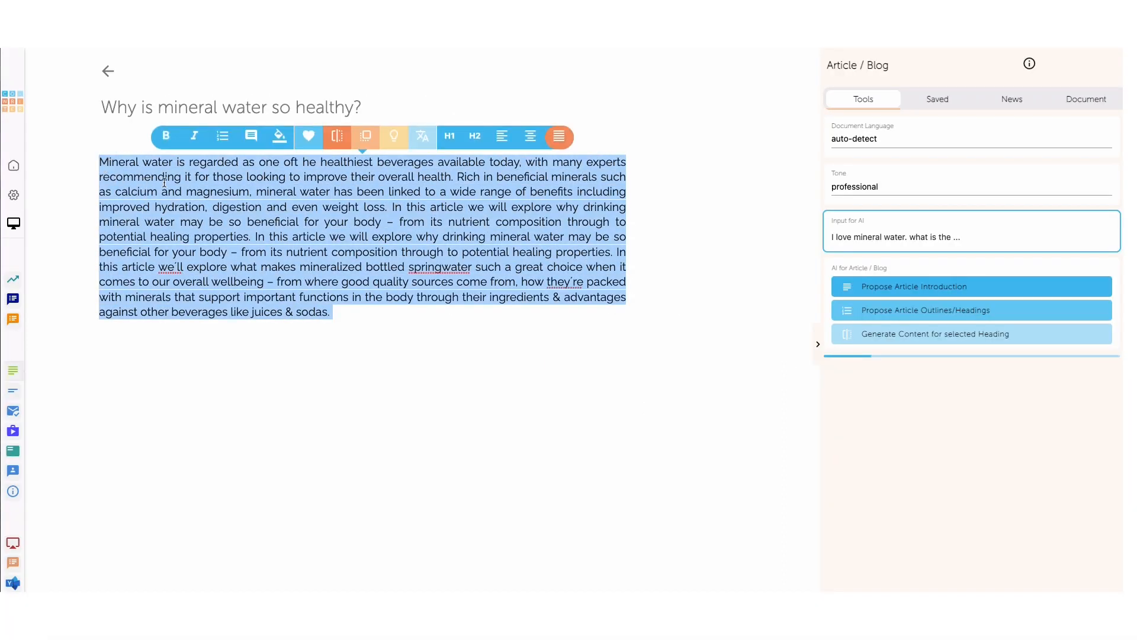
pyautogui.click(338, 136)
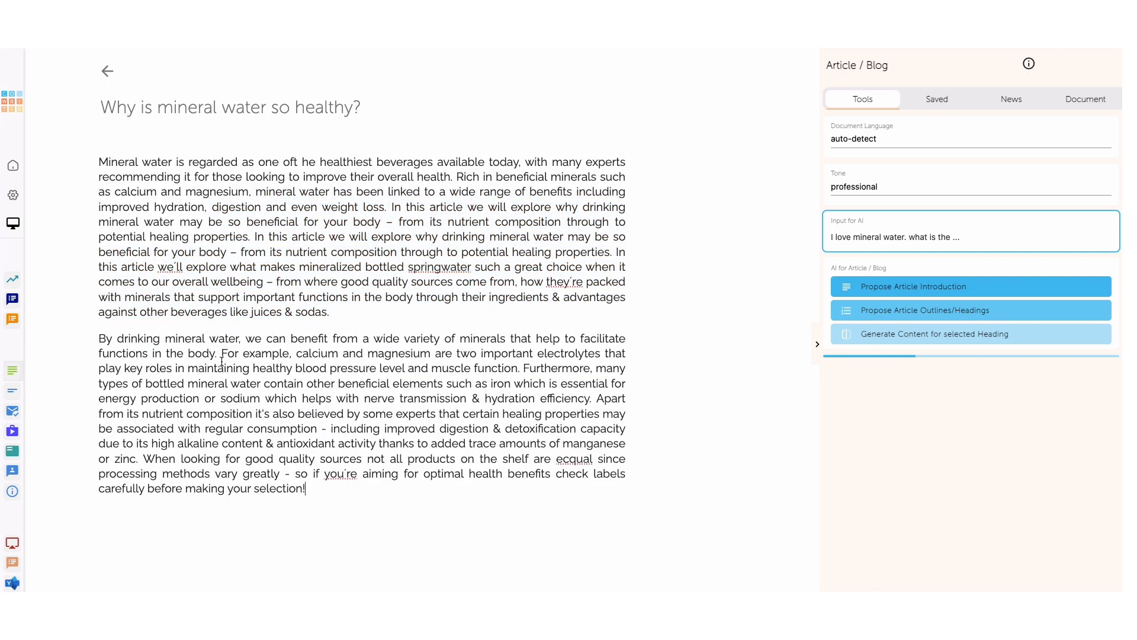
pyautogui.moveTo(220, 355); pyautogui.dragTo(455, 352)
pyautogui.moveTo(306, 489); pyautogui.dragTo(149, 461)
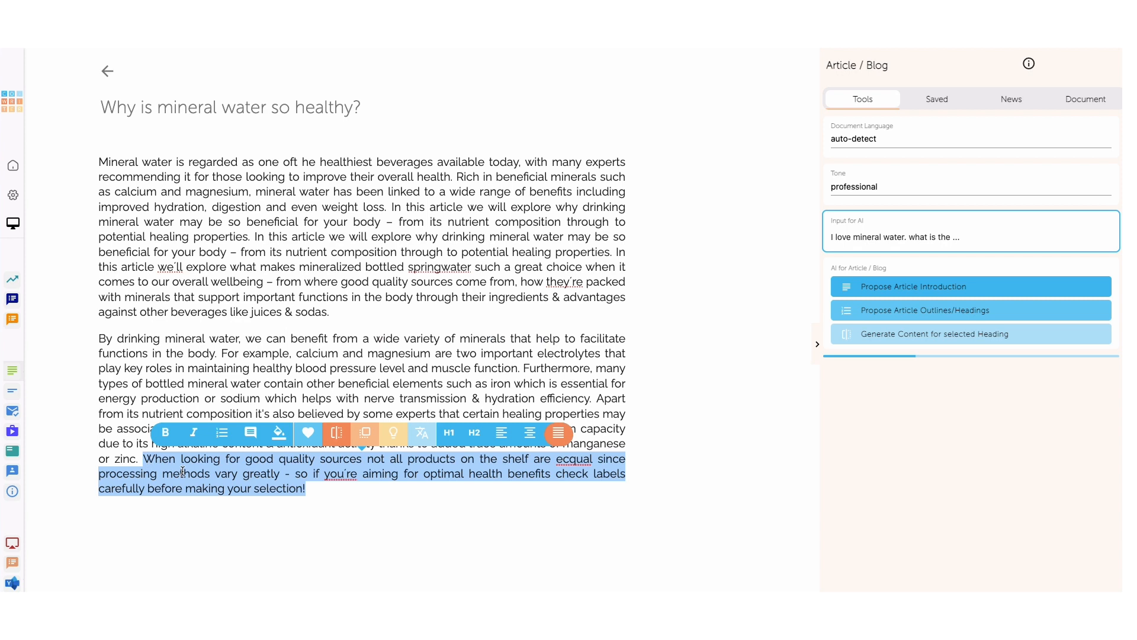
pyautogui.press('BackSpace')
# Step: Add the question "Why is Magnesium so good for your body?" on its own line after "functions in the body.", followed by blank lines
pyautogui.click(344, 311)
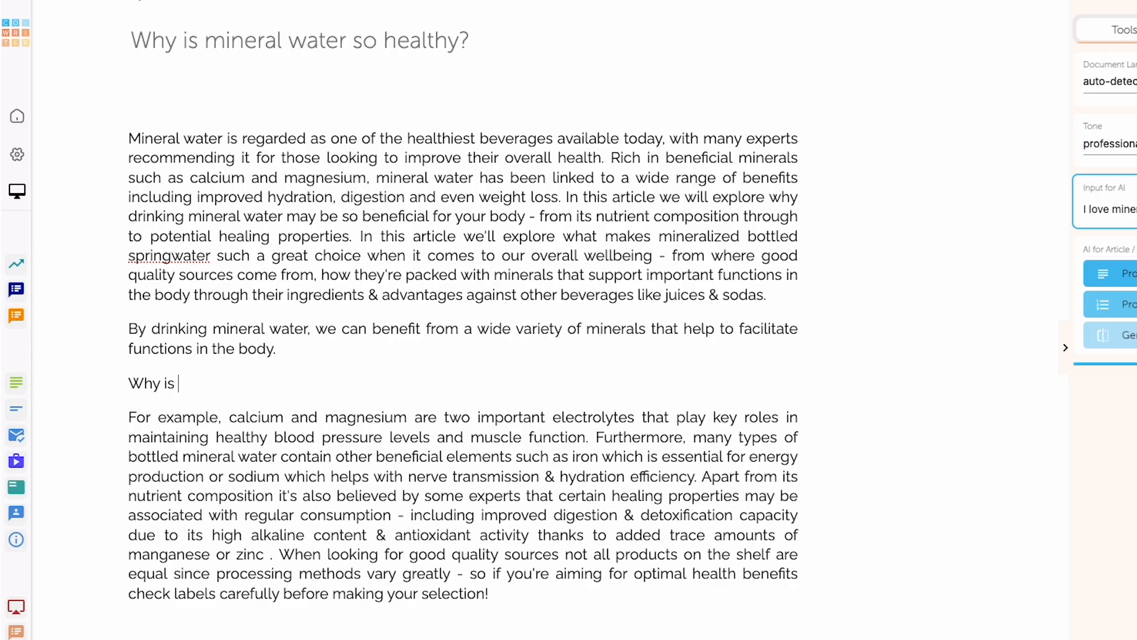
pyautogui.write('Magnesium so good for ')
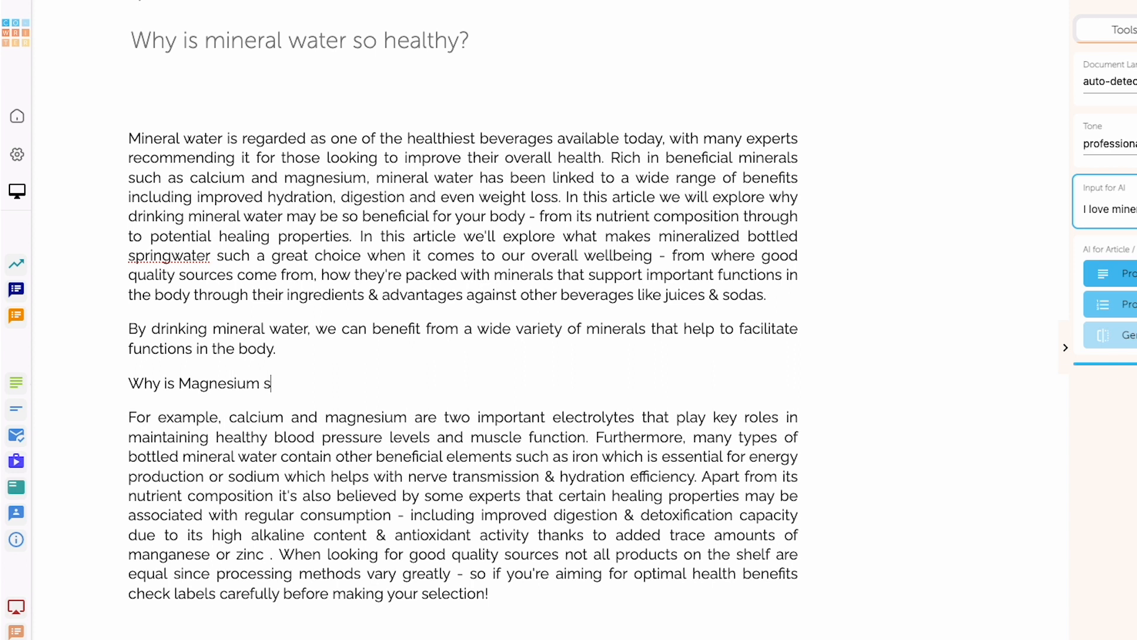
pyautogui.write('your ')
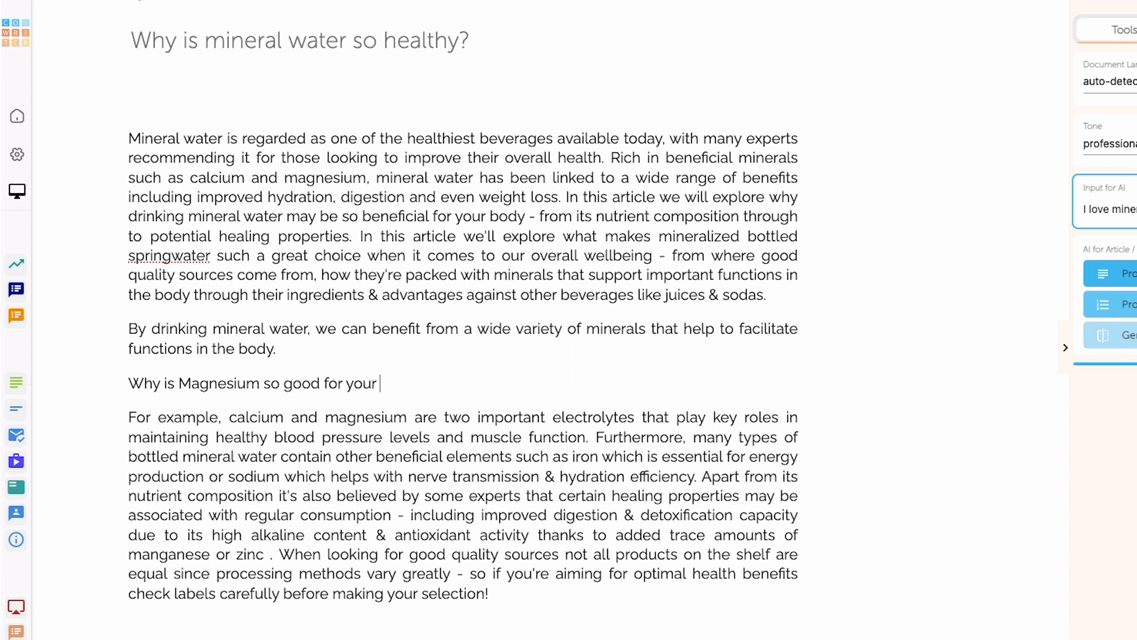
pyautogui.write('body?')
pyautogui.press('Return')
pyautogui.press('Return')
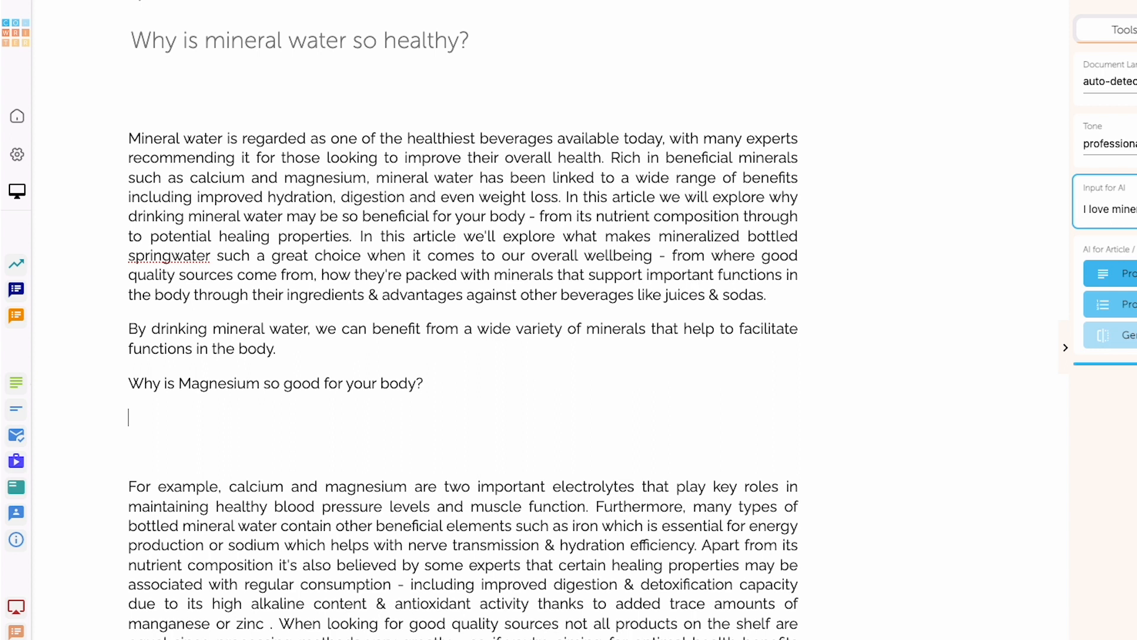
# Step: Generate AI content for the Magnesium question and move the generated answer into its own paragraph below it
pyautogui.moveTo(443, 395); pyautogui.dragTo(119, 386)
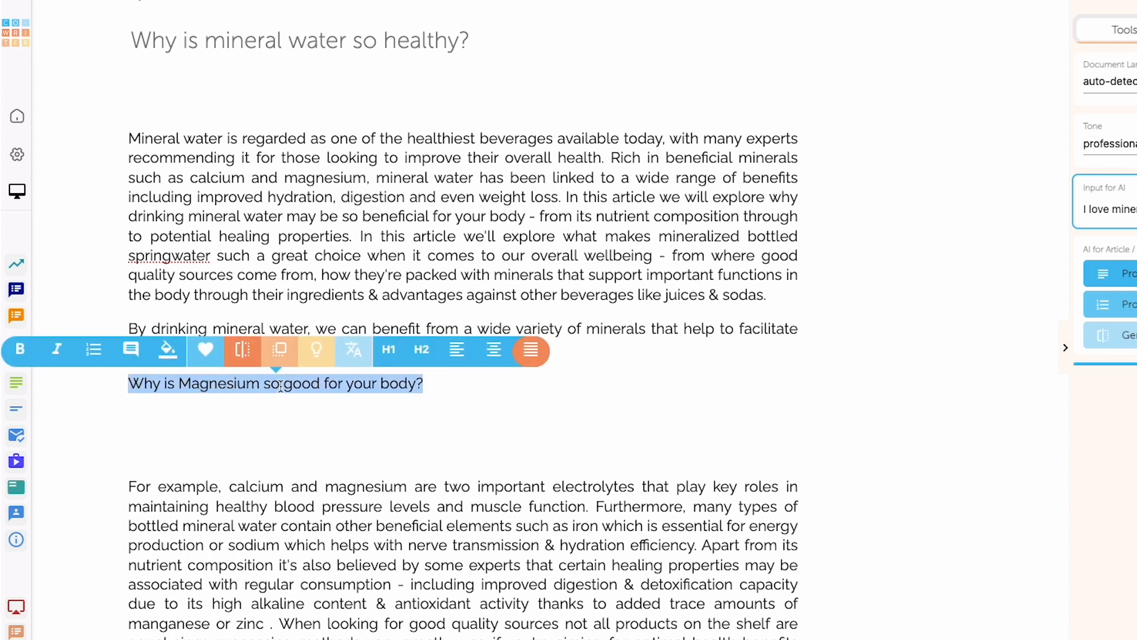
pyautogui.click(246, 351)
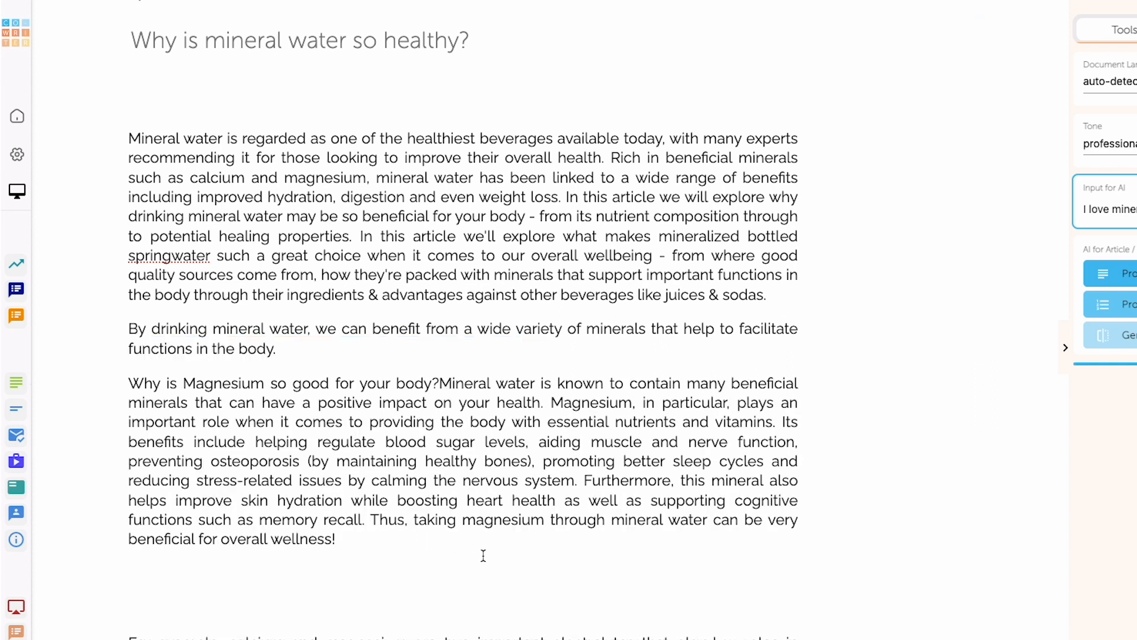
pyautogui.click(440, 384)
pyautogui.press('Return')
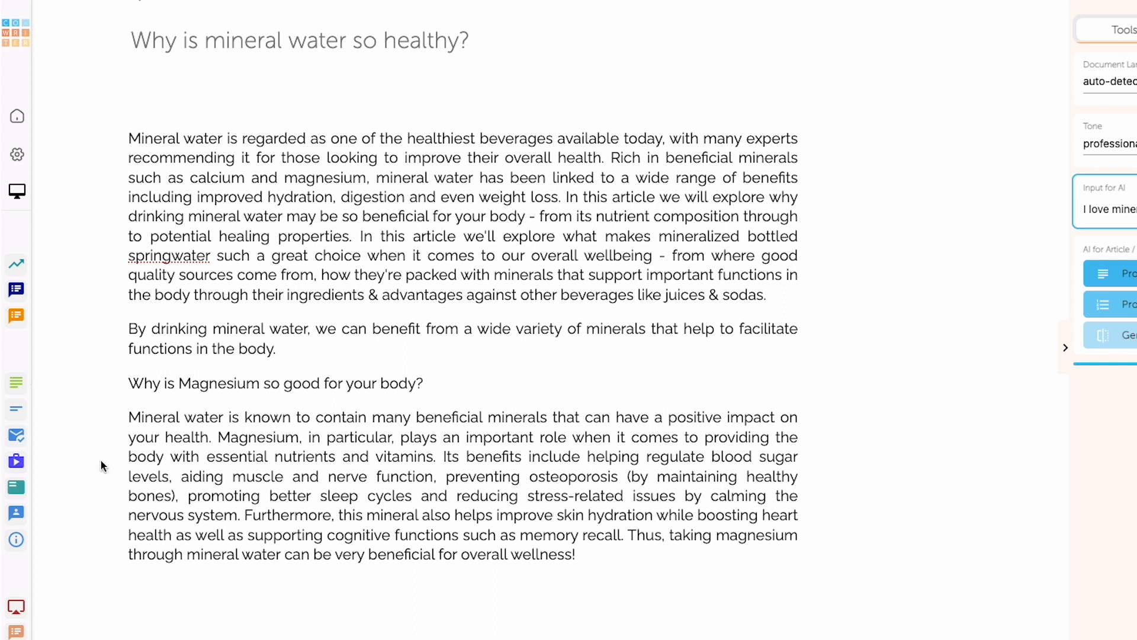
# Step: Format the question "Why is Magnesium so good for your body?" as an H2 heading
pyautogui.moveTo(424, 383); pyautogui.dragTo(126, 384)
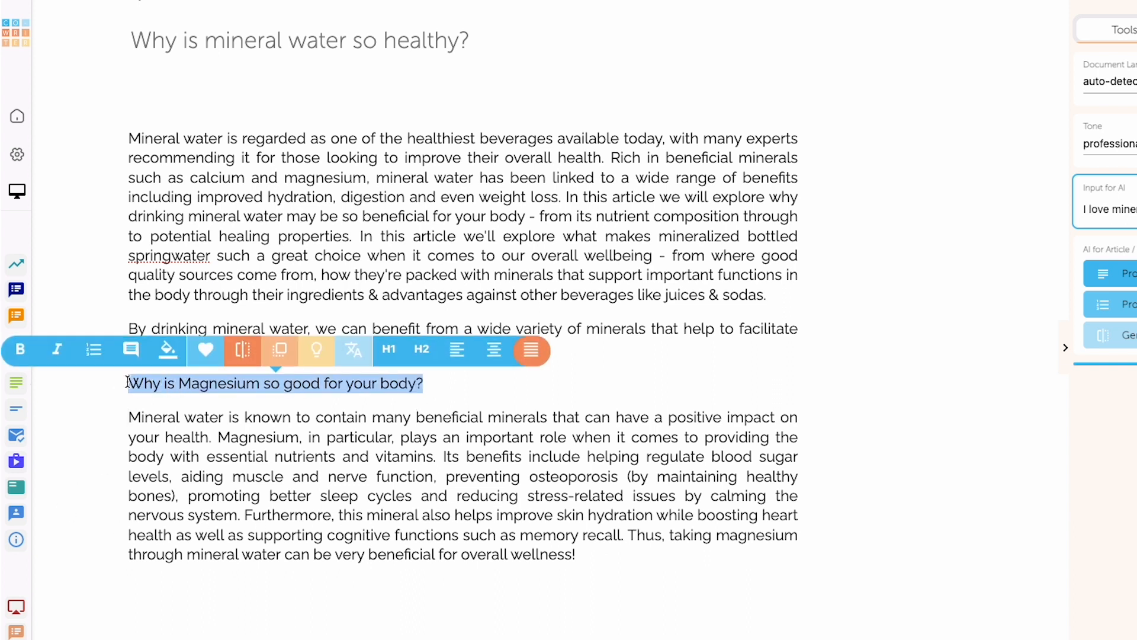
pyautogui.click(422, 349)
pyautogui.click(457, 400)
# Step: Move the sentence beginning "By drinking mineral water" to the start of the article above the introduction and format it as an H1 heading
pyautogui.moveTo(278, 349); pyautogui.dragTo(114, 333)
pyautogui.hotkey('ctrl', 'c')
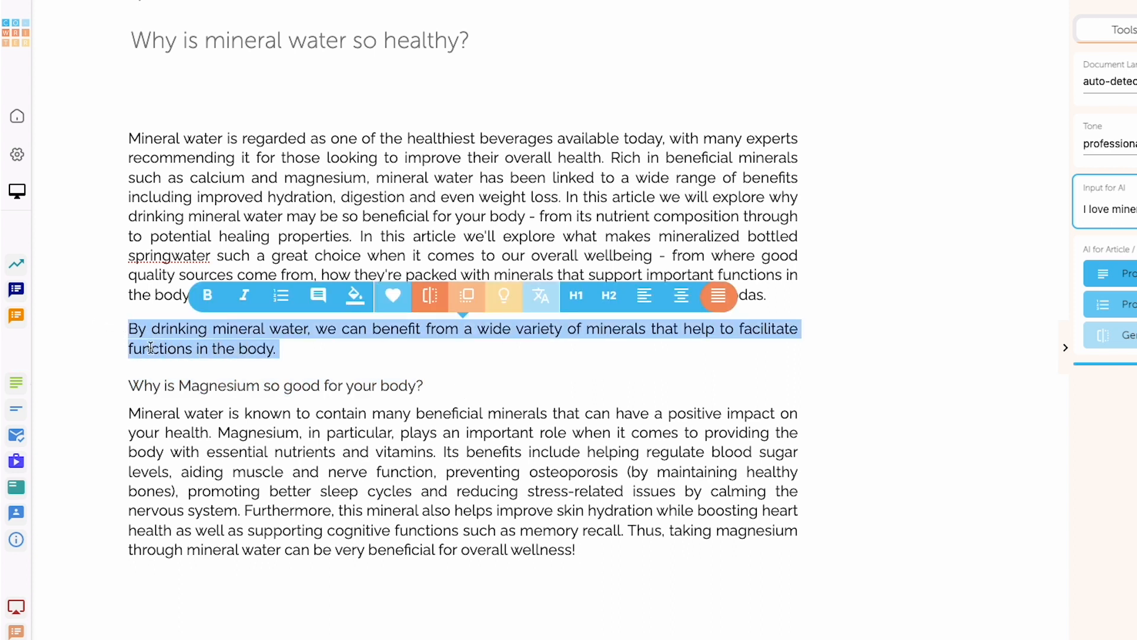
pyautogui.press('BackSpace')
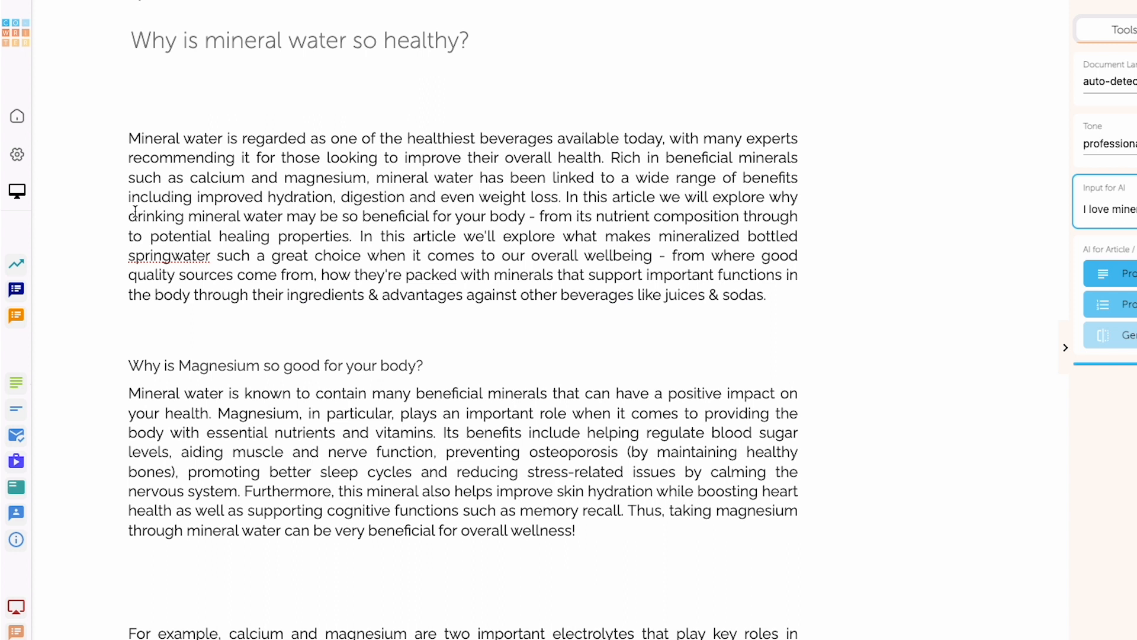
pyautogui.press('Return')
pyautogui.press('Return')
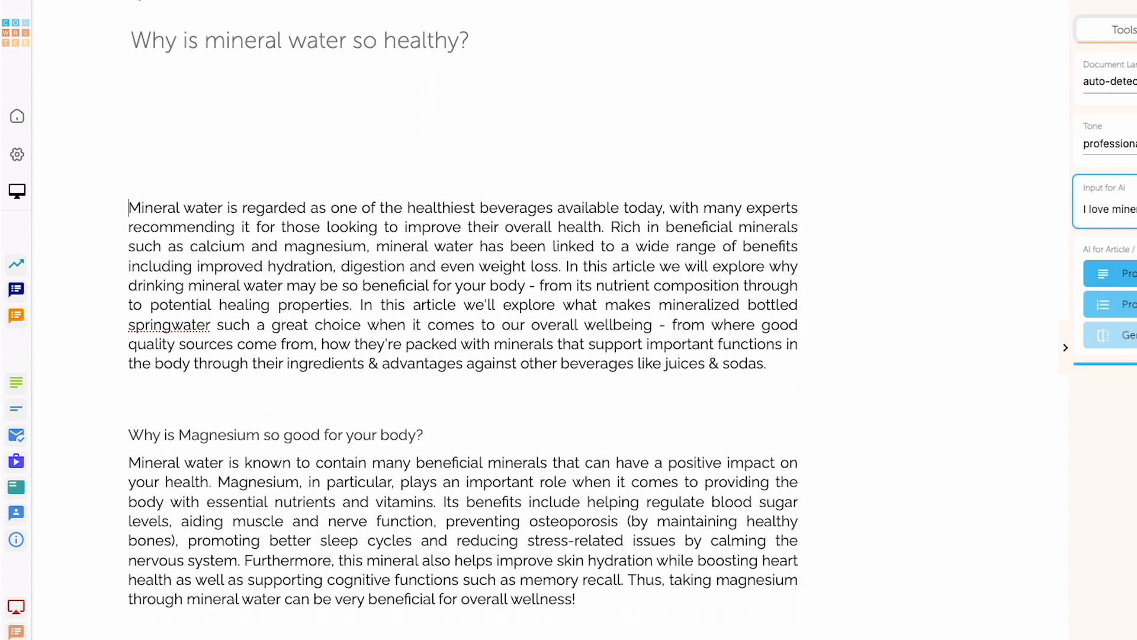
pyautogui.hotkey('ctrl', 'v')
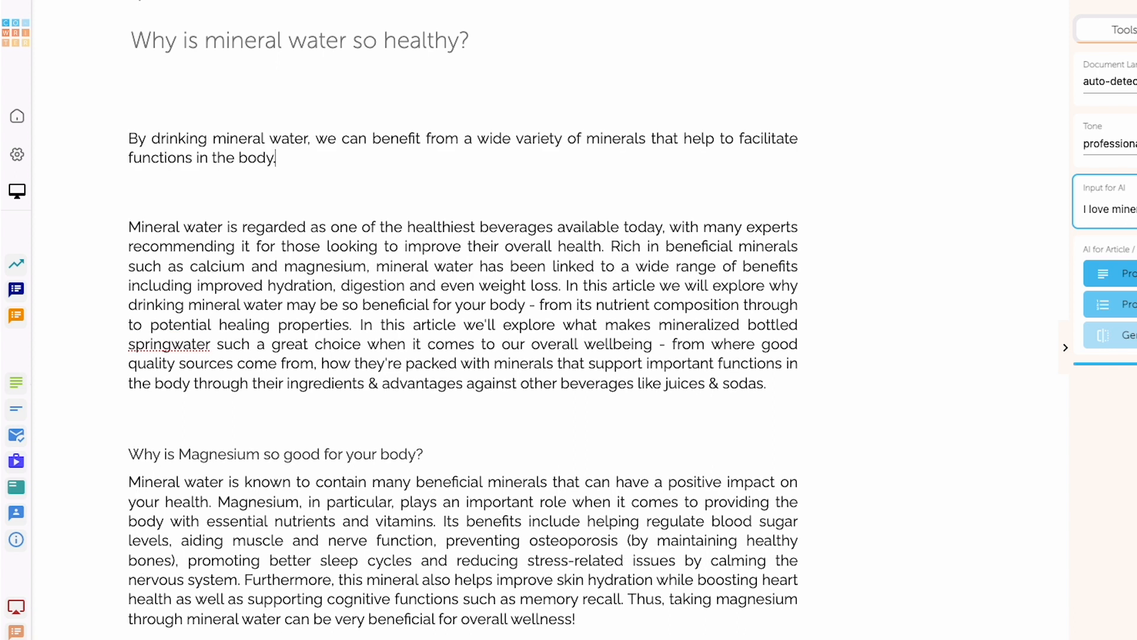
pyautogui.moveTo(286, 157); pyautogui.dragTo(145, 145)
pyautogui.click(576, 104)
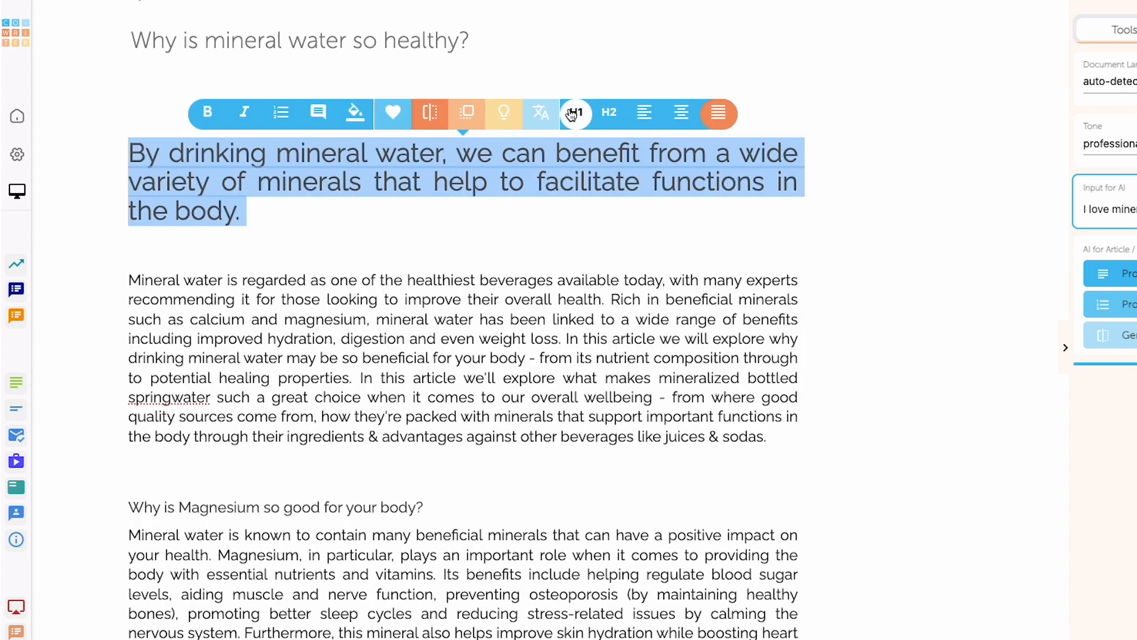
# Step: Remove the blank line between the H1 heading and the introduction paragraph
pyautogui.click(376, 214)
pyautogui.click(237, 240)
pyautogui.press('BackSpace')
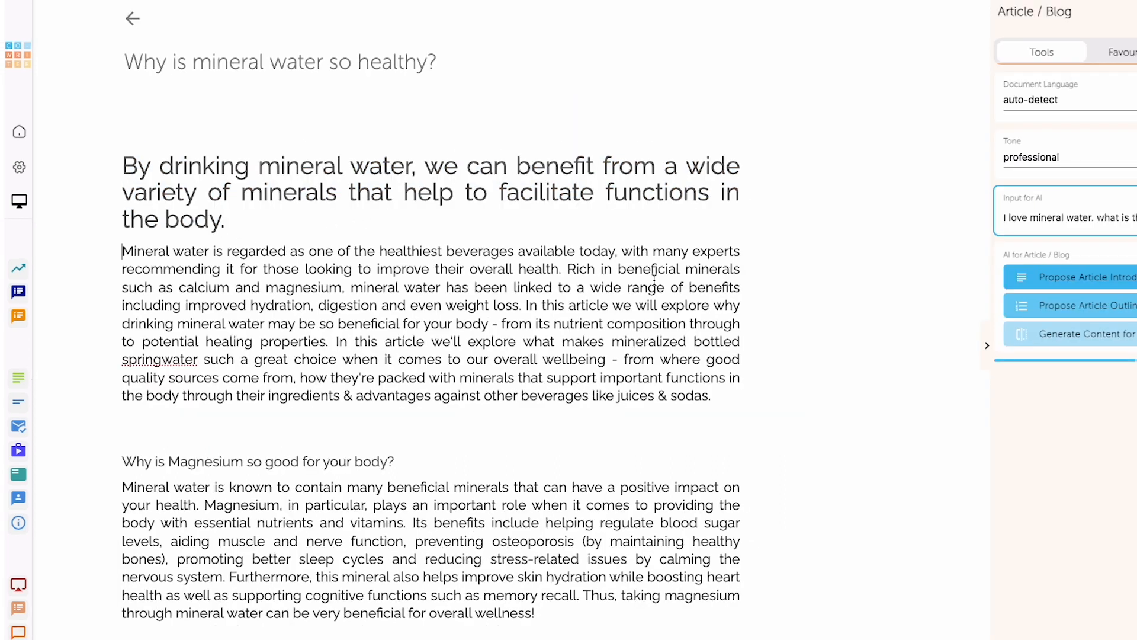
# Step: Delete the sentence beginning "For example, calcium and magnesium" and the leftover space so the paragraph starts with "Furthermore"
pyautogui.scroll(-3, 549, 462)
pyautogui.moveTo(546, 460); pyautogui.dragTo(449, 471)
pyautogui.moveTo(142, 461); pyautogui.dragTo(122, 443)
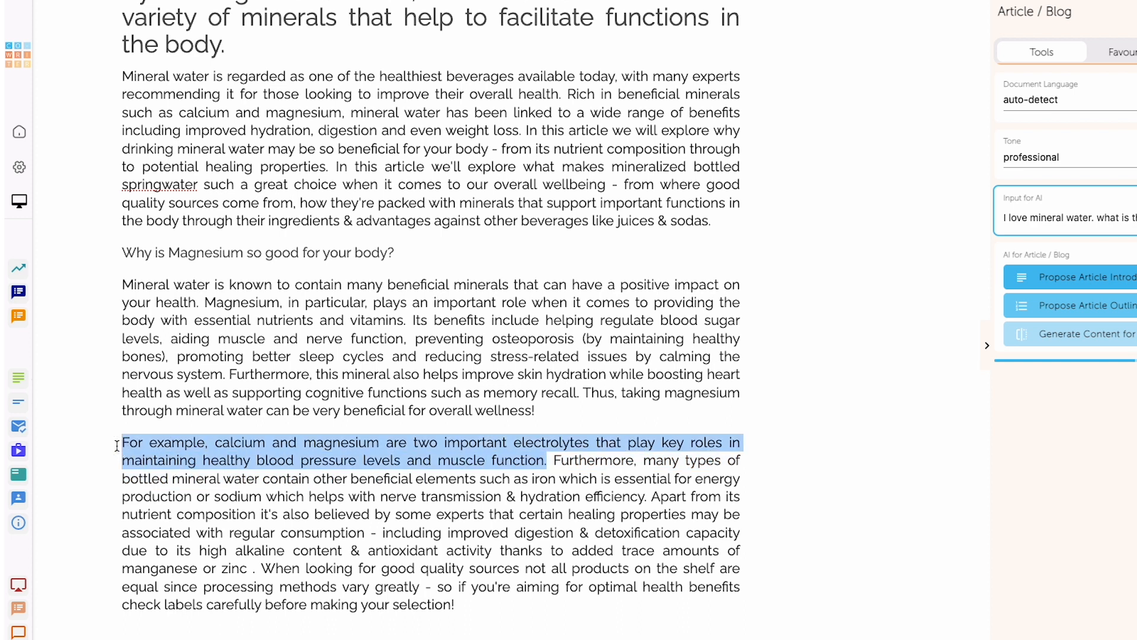
pyautogui.press('BackSpace')
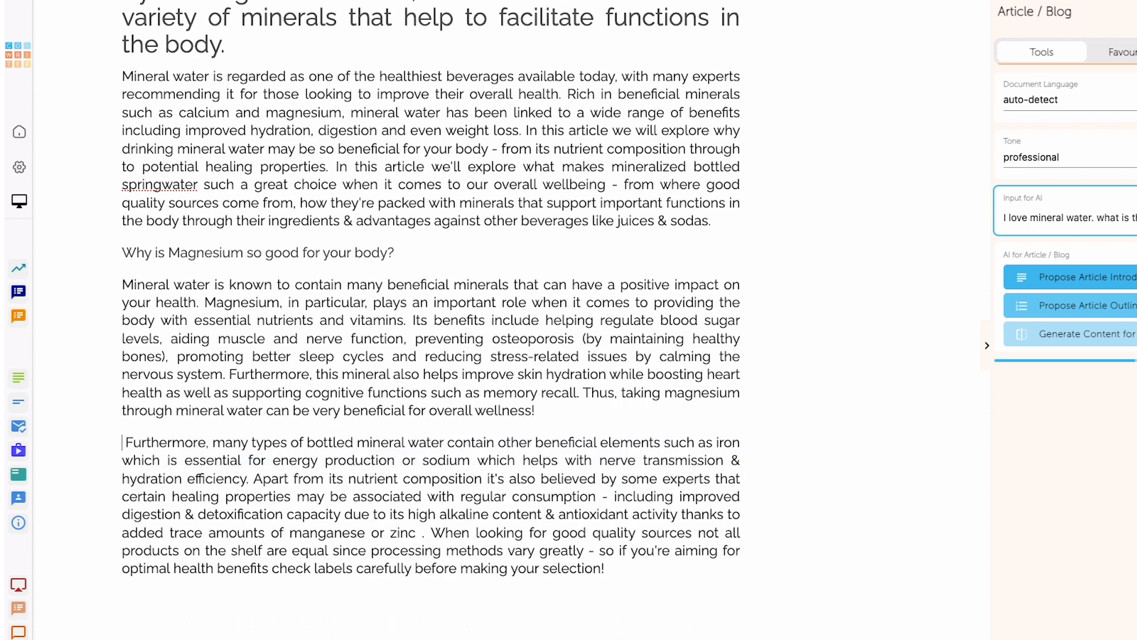
pyautogui.press('Delete')
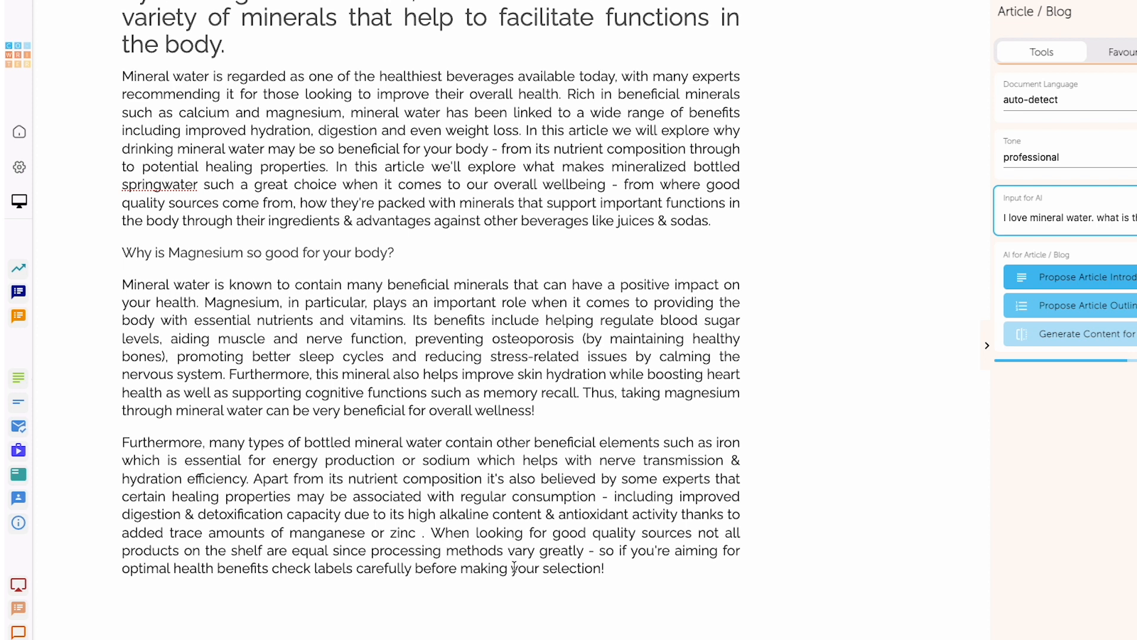
# Step: Delete the closing sentence beginning "When looking for good quality sources" from the last paragraph
pyautogui.scroll(-1, 533, 551)
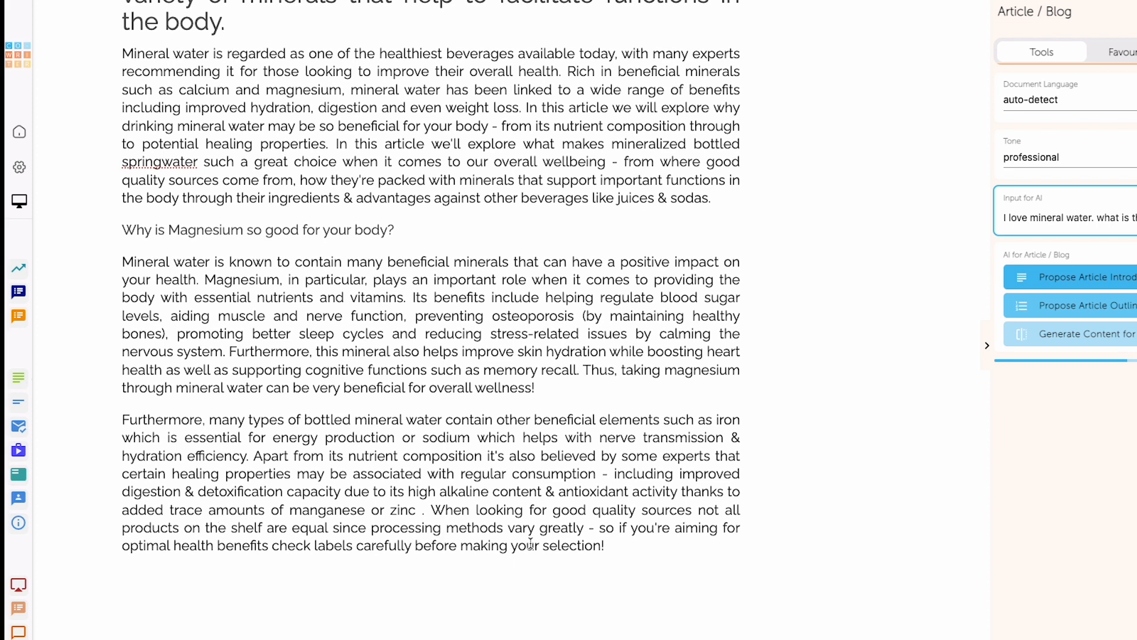
pyautogui.moveTo(627, 553); pyautogui.dragTo(433, 513)
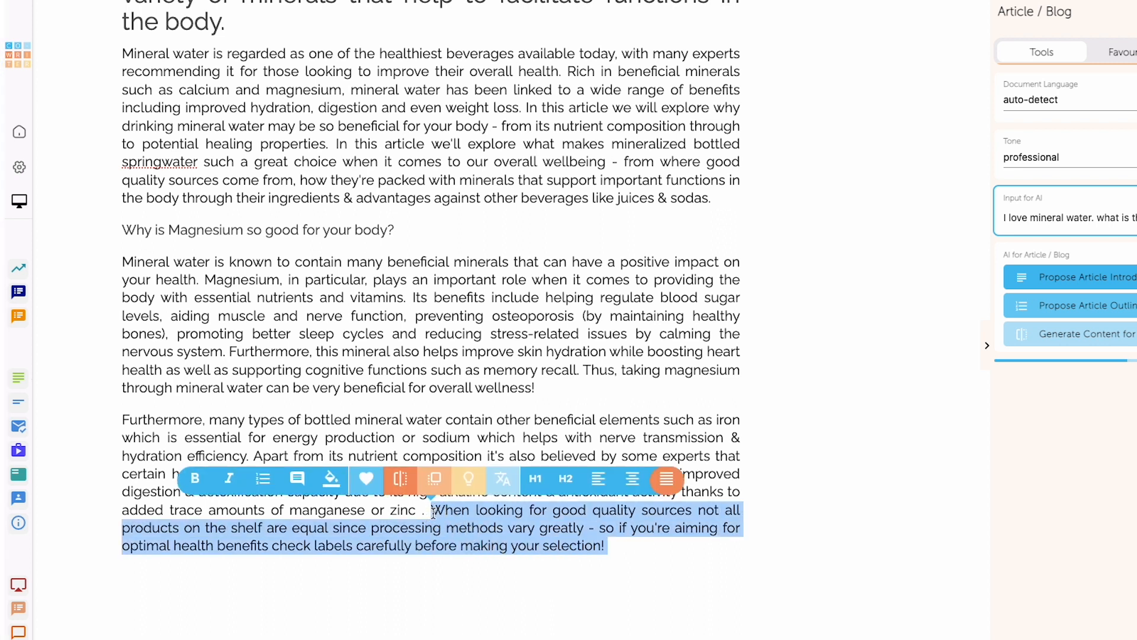
pyautogui.press('BackSpace')
pyautogui.scroll(5, 431, 320)
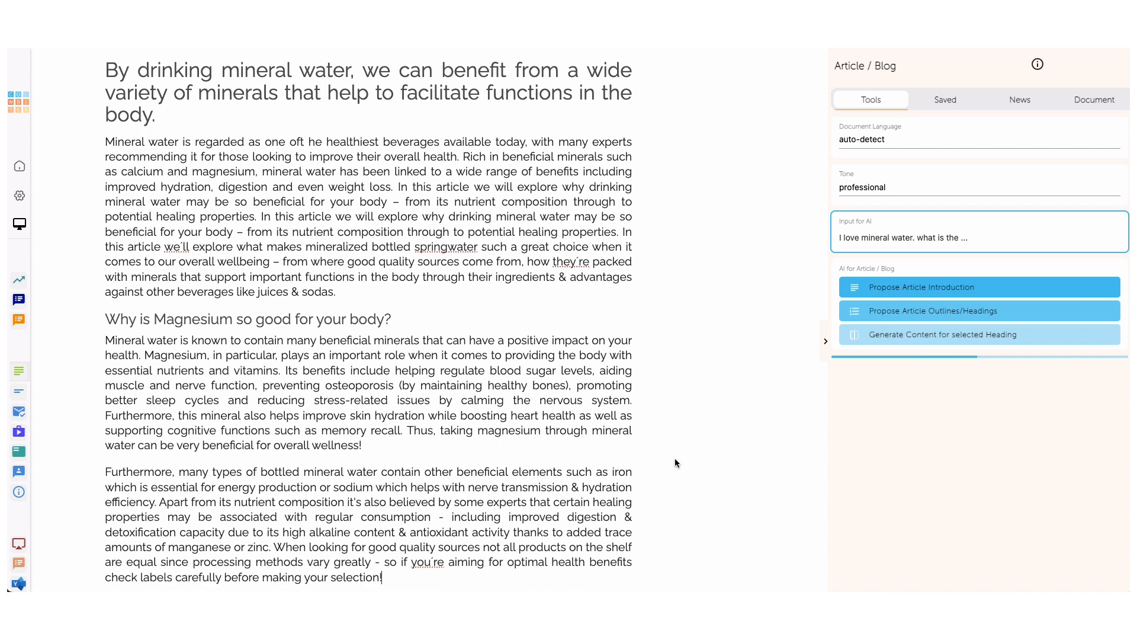
# Step: Save the introduction's first two sentences, through "even weight loss.", as a snippet and check it among the saved items
pyautogui.click(107, 143)
pyautogui.click(107, 143)
pyautogui.click(108, 143)
pyautogui.moveTo(107, 143); pyautogui.dragTo(394, 188)
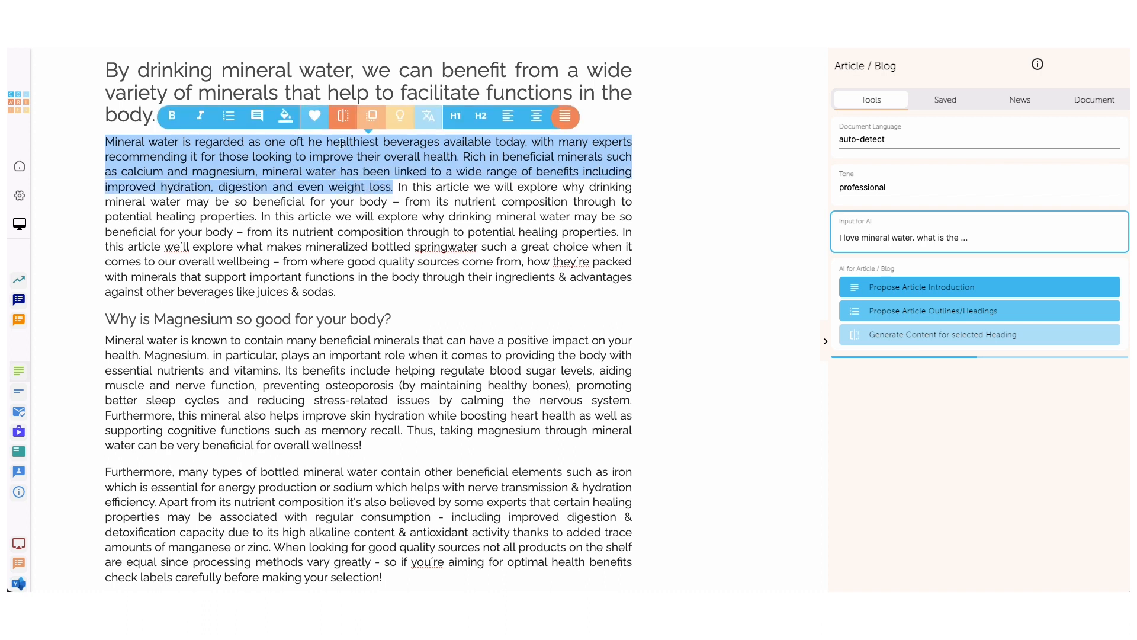
pyautogui.click(315, 119)
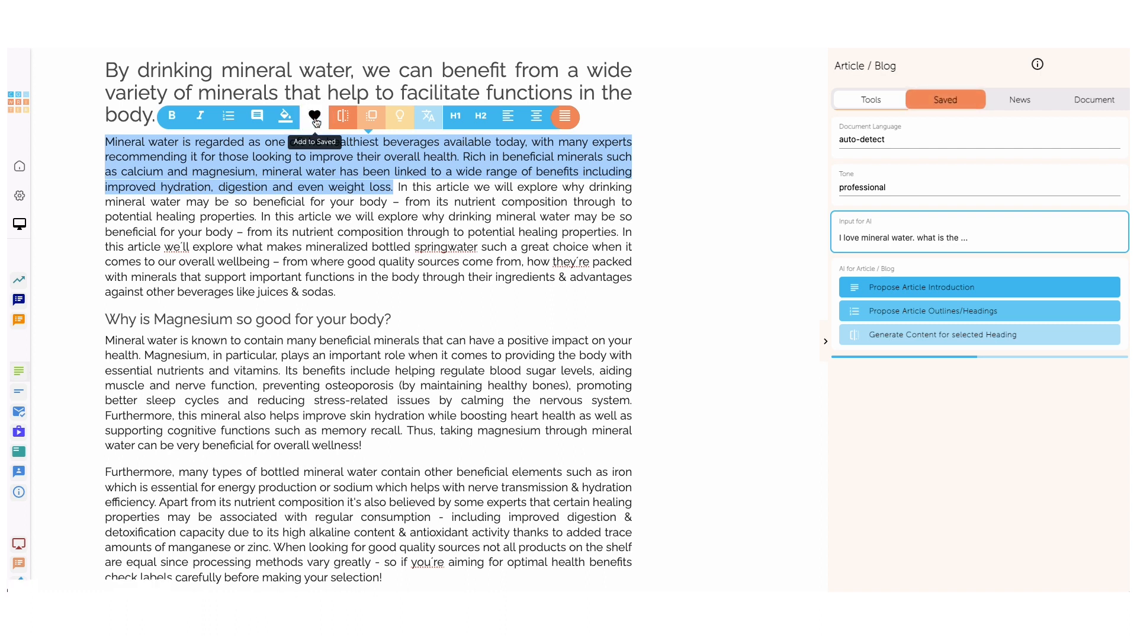
pyautogui.click(947, 100)
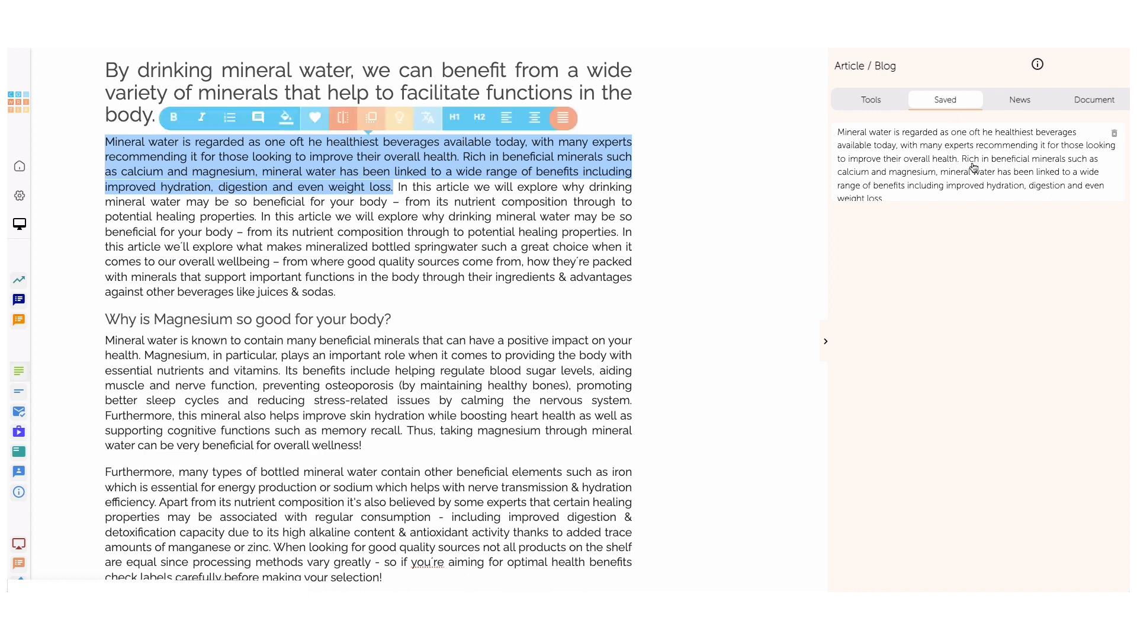
pyautogui.click(869, 102)
# Step: Select the introduction from the second "In this article we will explore" through "juices & sodas." and open the saved items
pyautogui.click(581, 297)
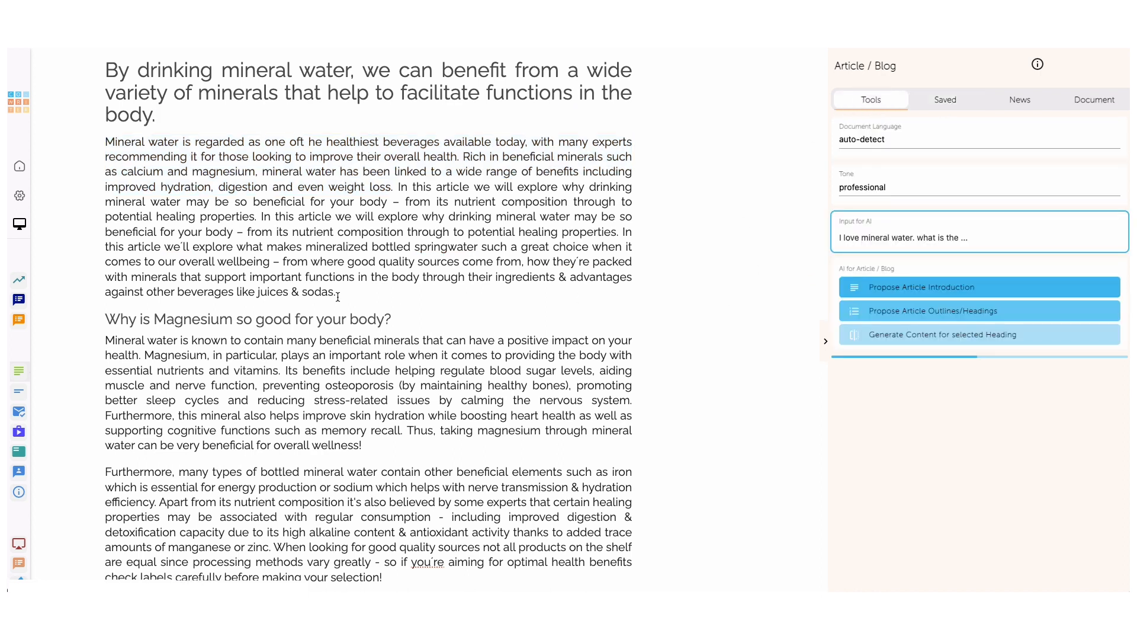
pyautogui.moveTo(261, 216); pyautogui.dragTo(342, 289)
pyautogui.click(946, 99)
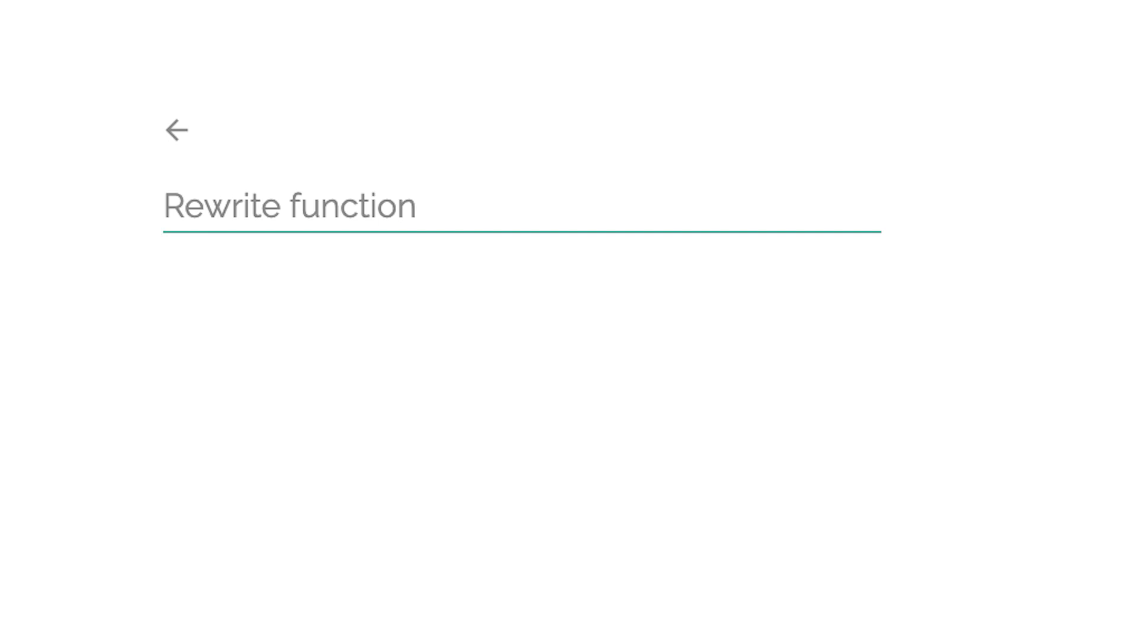
# Step: Rewrite the whole introduction paragraph with the manual AI instruction "rewrite in a sales pitch" and add the result to the editor
pyautogui.moveTo(425, 388); pyautogui.dragTo(127, 198)
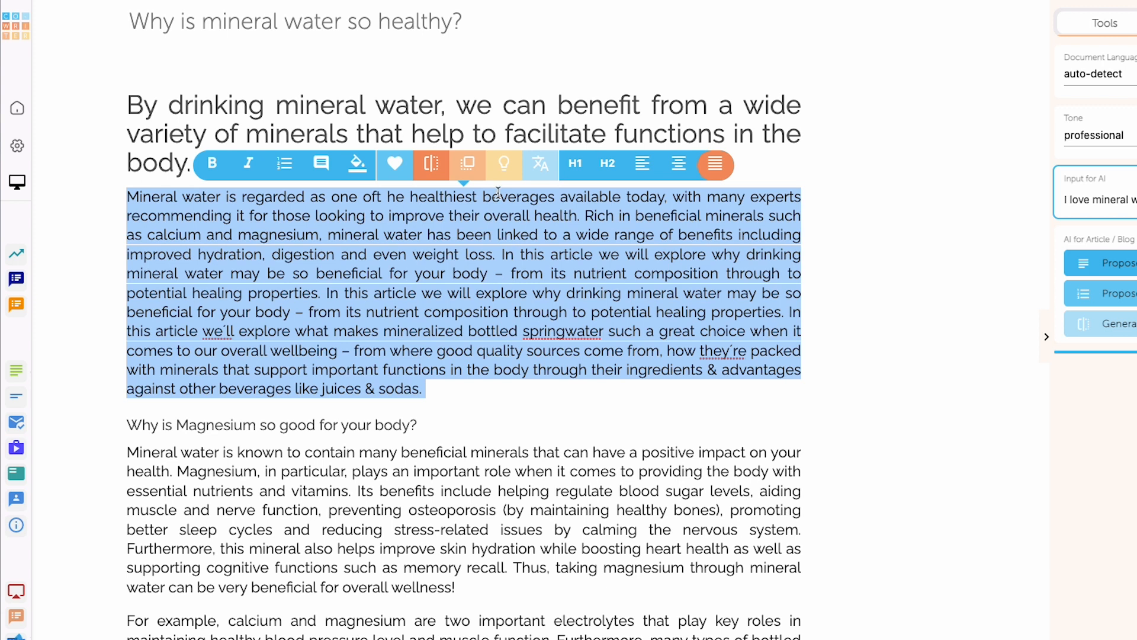
pyautogui.click(468, 164)
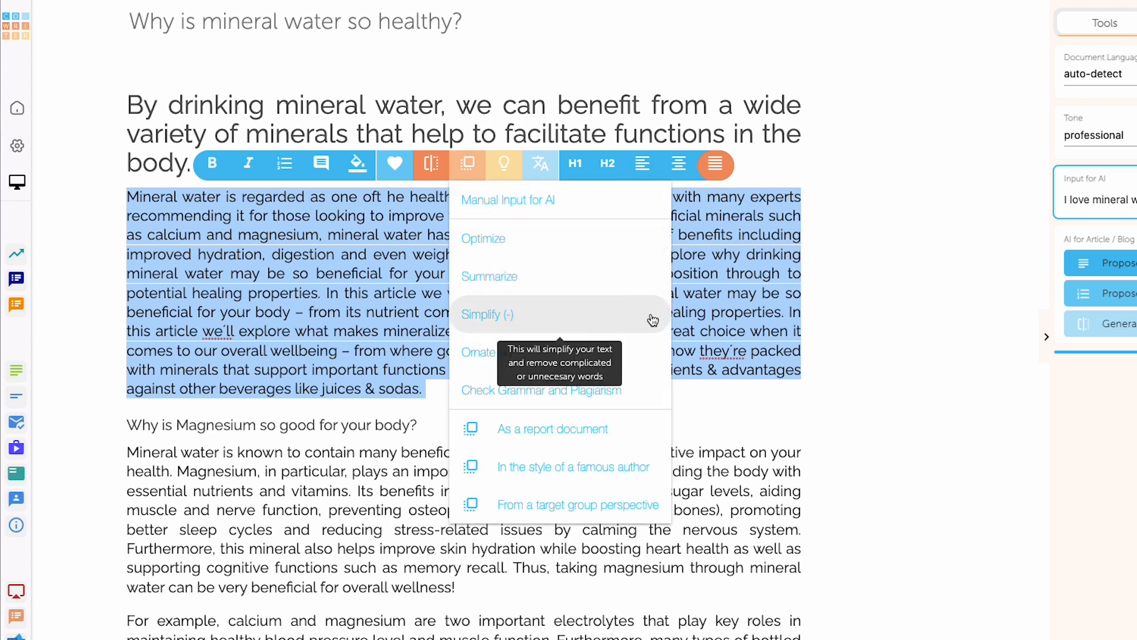
pyautogui.moveTo(650, 431)
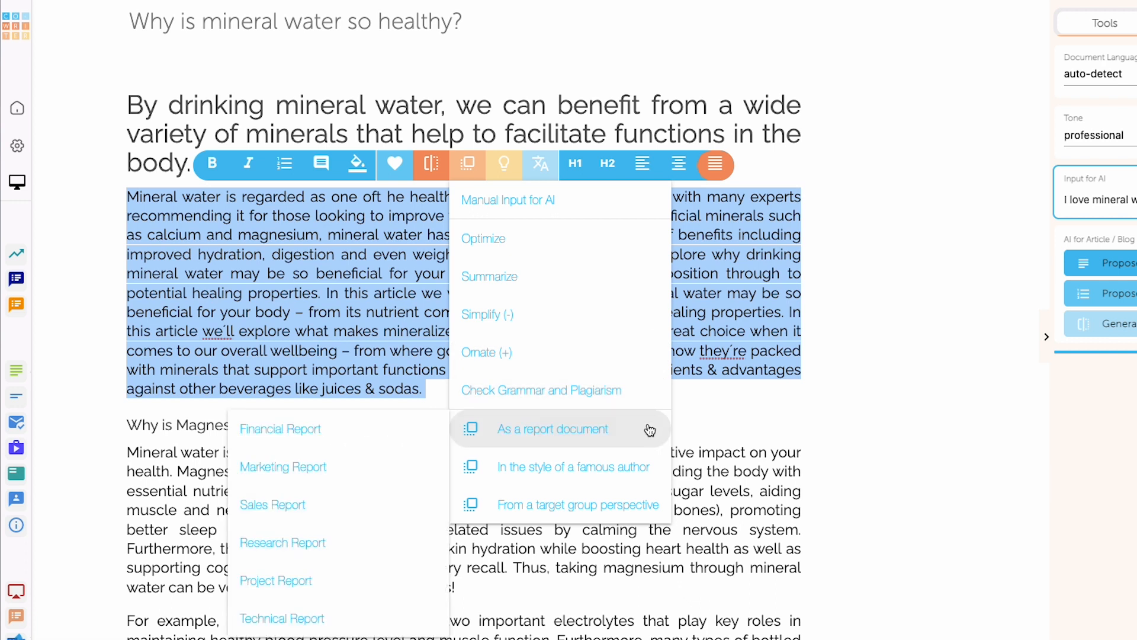
pyautogui.moveTo(647, 467)
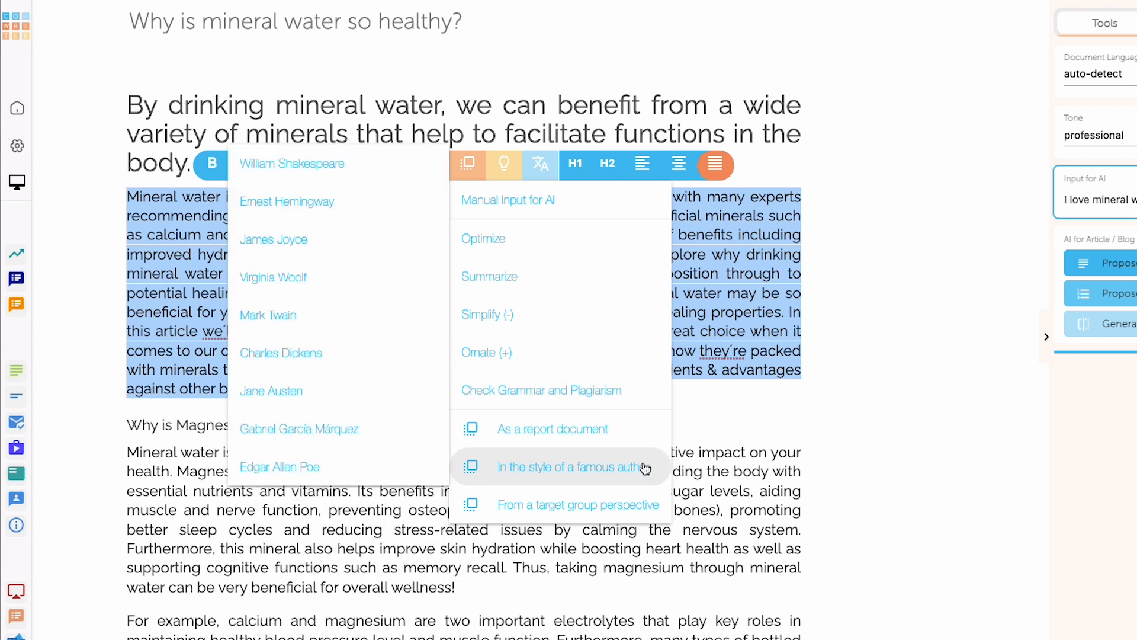
pyautogui.moveTo(642, 504)
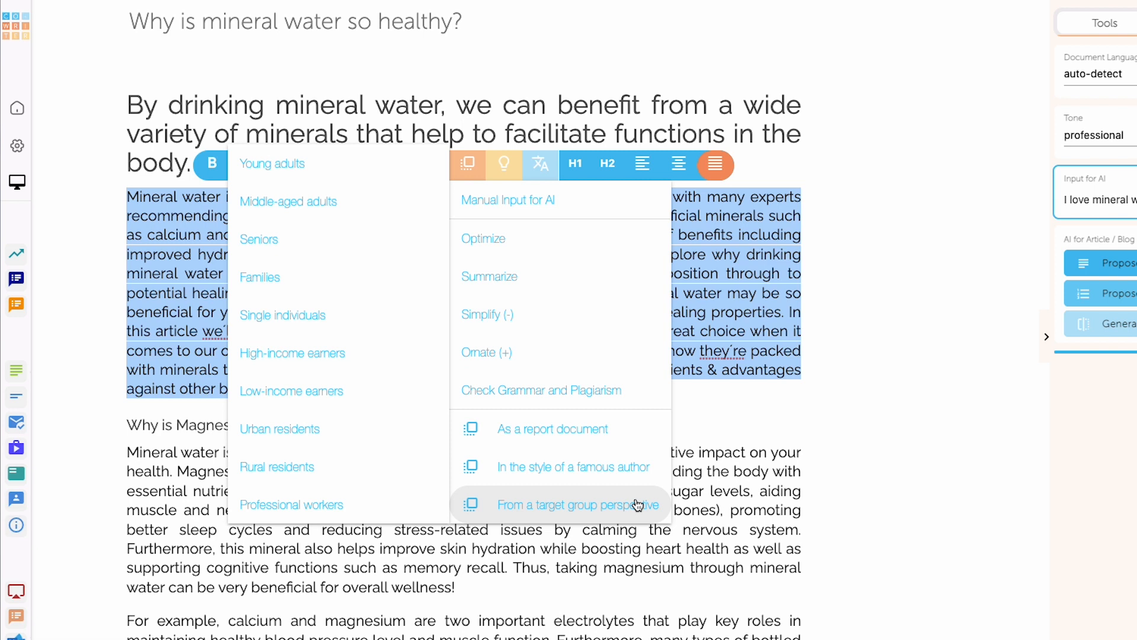
pyautogui.click(565, 200)
pyautogui.click(602, 460)
pyautogui.write('rewrite in a sa')
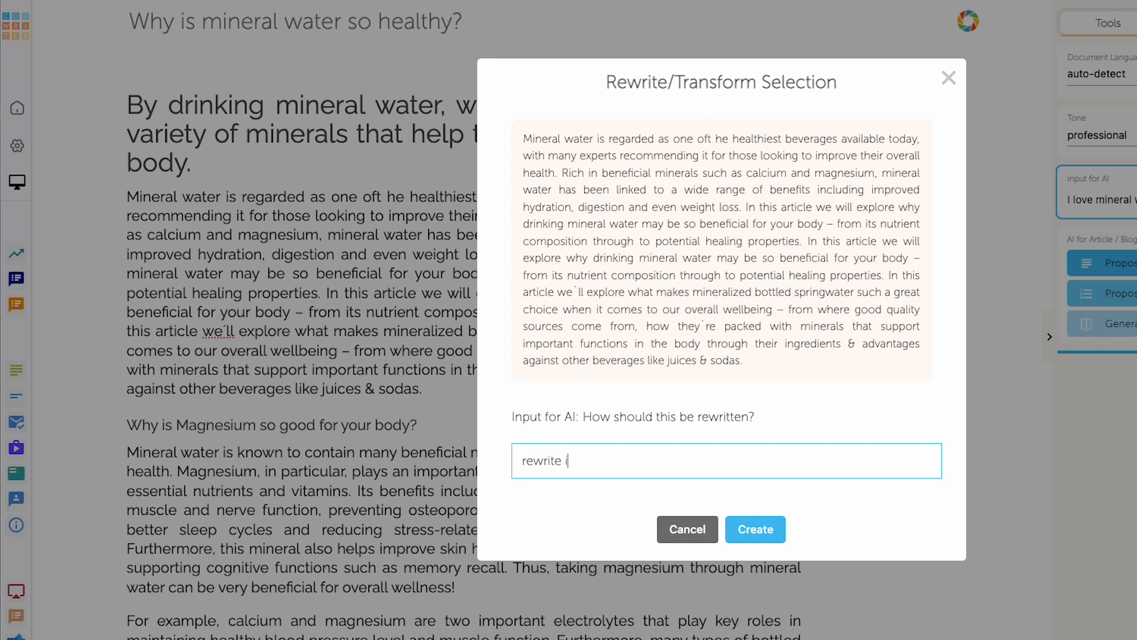
pyautogui.write('les pitch')
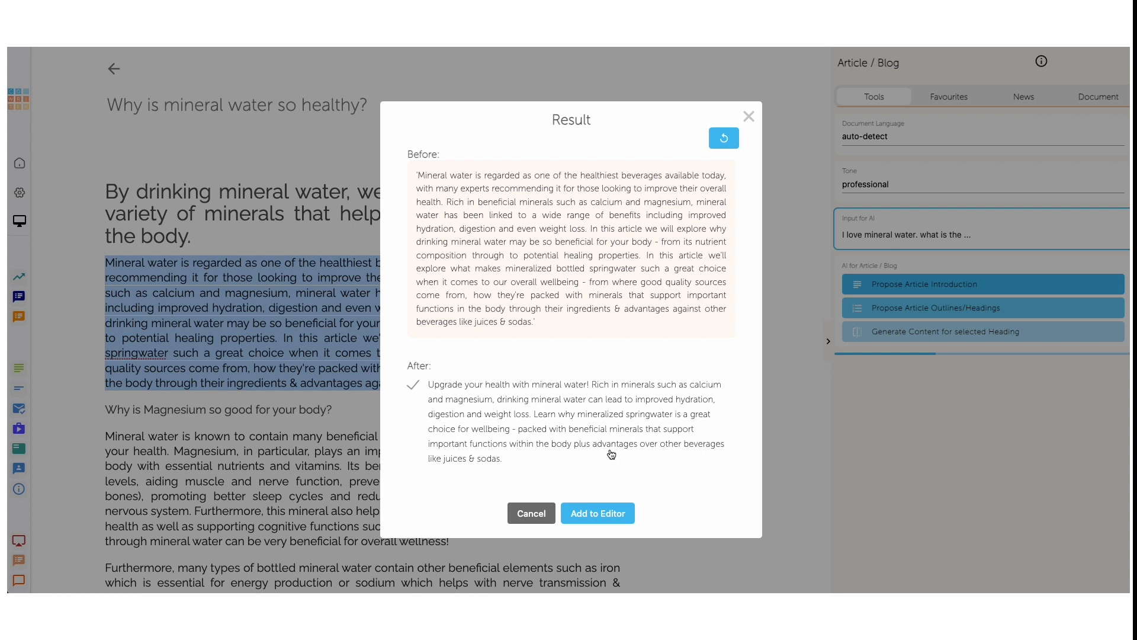
pyautogui.click(601, 514)
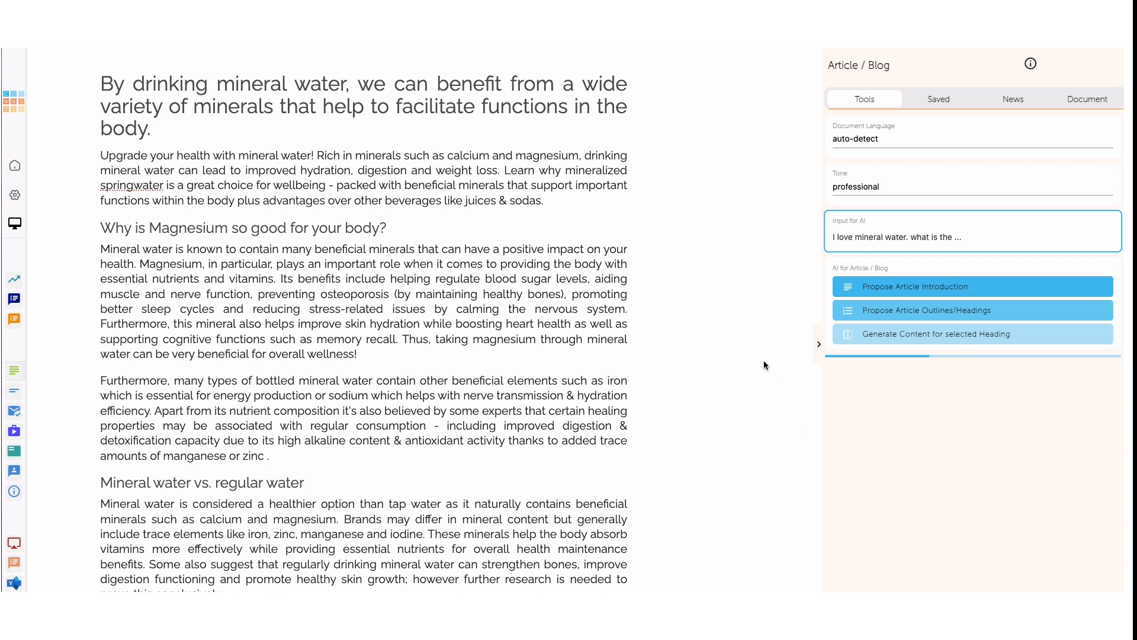
# Step: Collapse the tools sidebar, select the Magnesium heading to check its formatting, and expand the sidebar again
pyautogui.click(821, 347)
pyautogui.moveTo(397, 231); pyautogui.dragTo(97, 228)
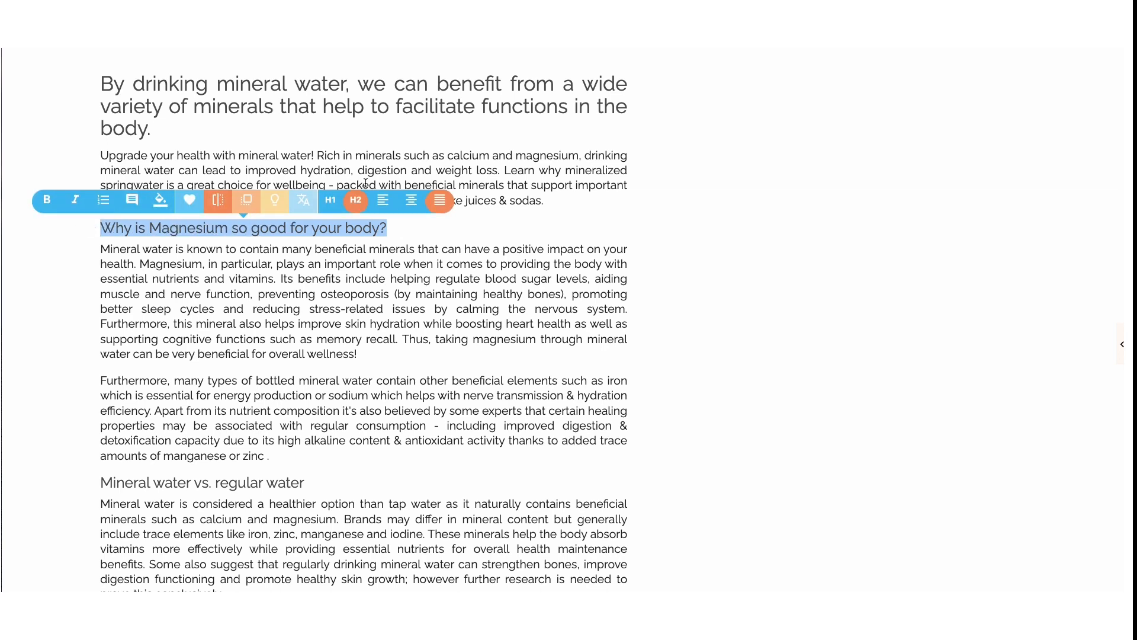
pyautogui.click(1120, 351)
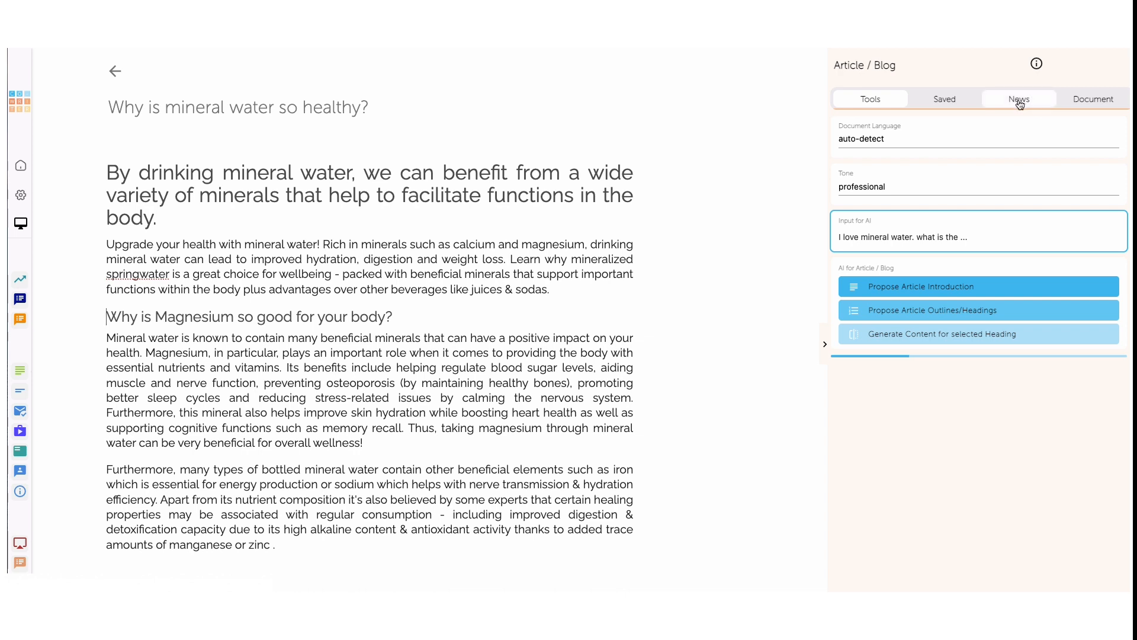
# Step: Load news related to the document's AI input and open the article "Which water gives you the best minerals?"
pyautogui.click(1020, 101)
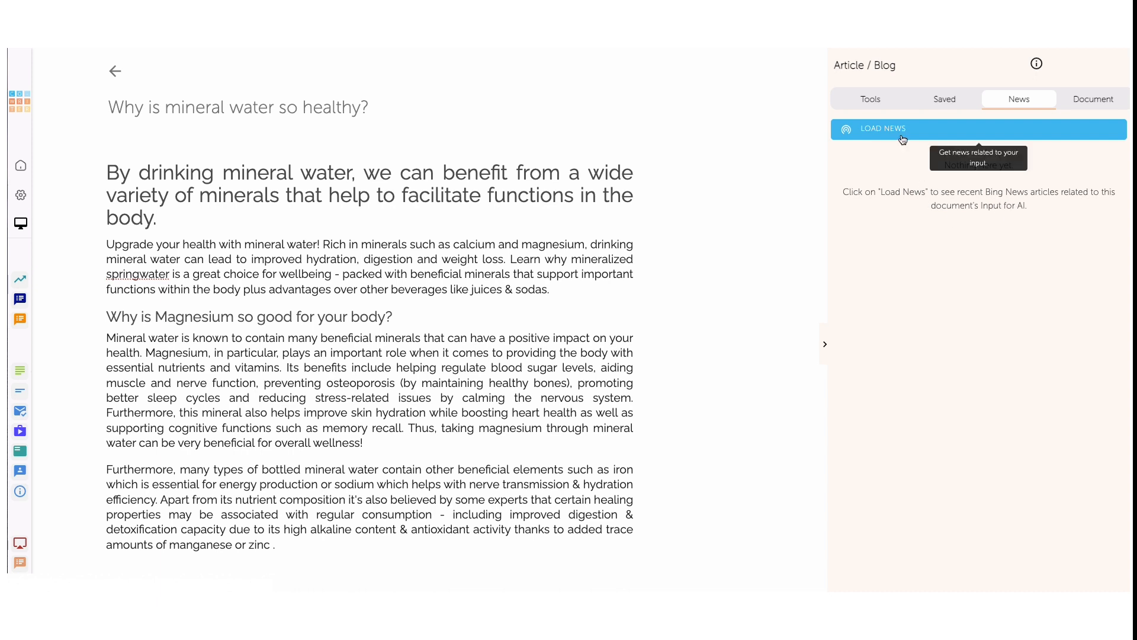
pyautogui.click(933, 131)
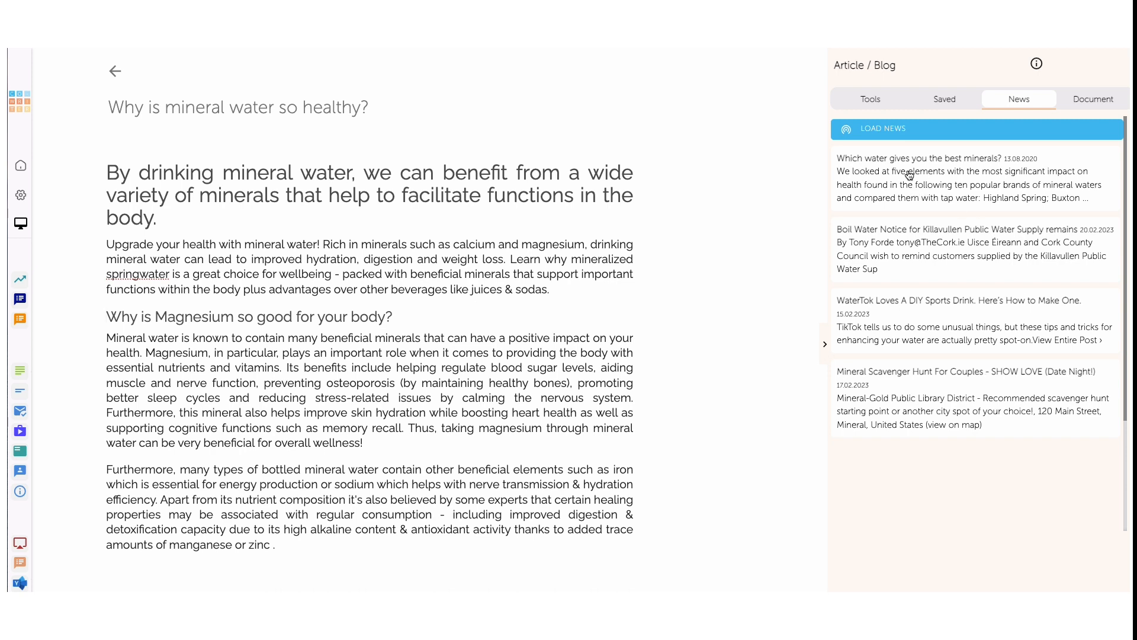
pyautogui.click(961, 172)
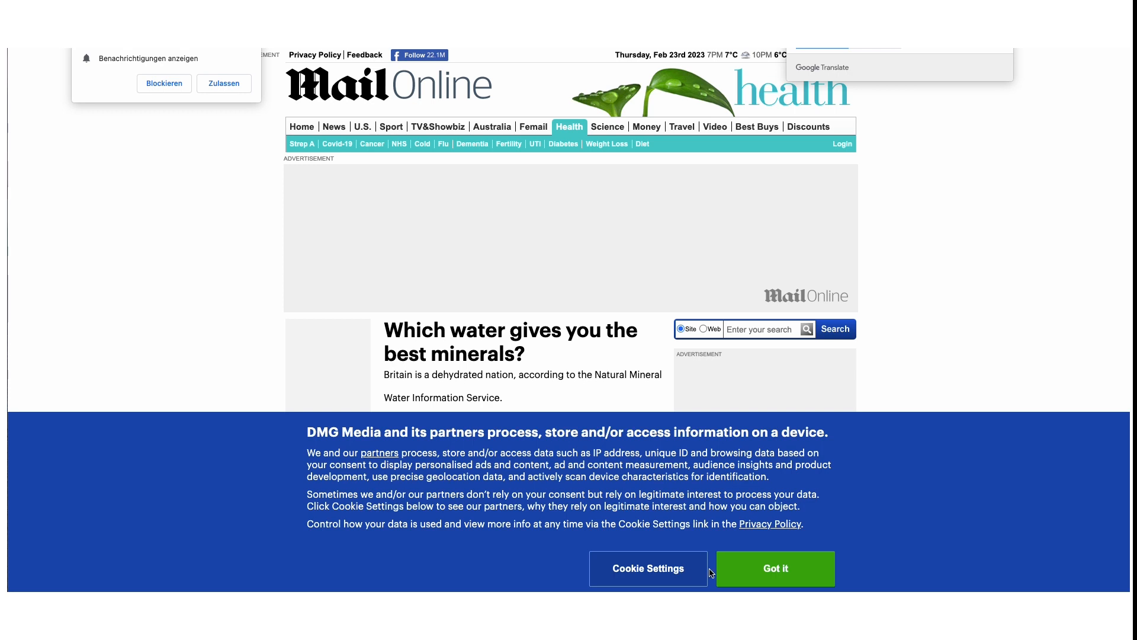
# Step: Accept the cookie notice and read through the news article on minerals in bottled water
pyautogui.click(810, 567)
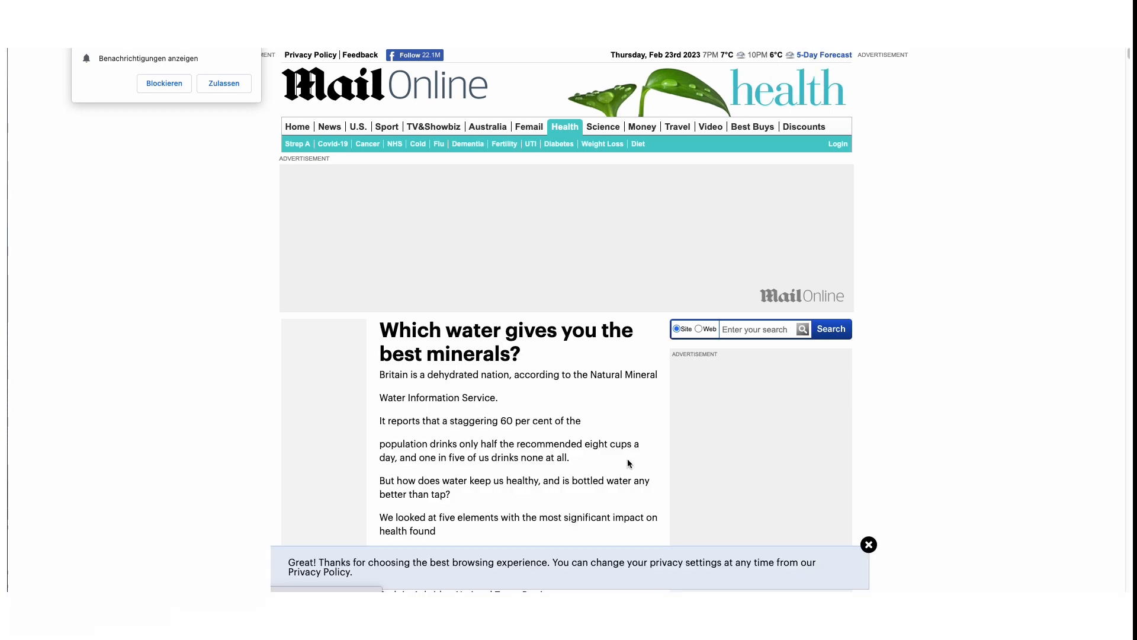
pyautogui.scroll(-1, 592, 443)
pyautogui.scroll(-3, 593, 443)
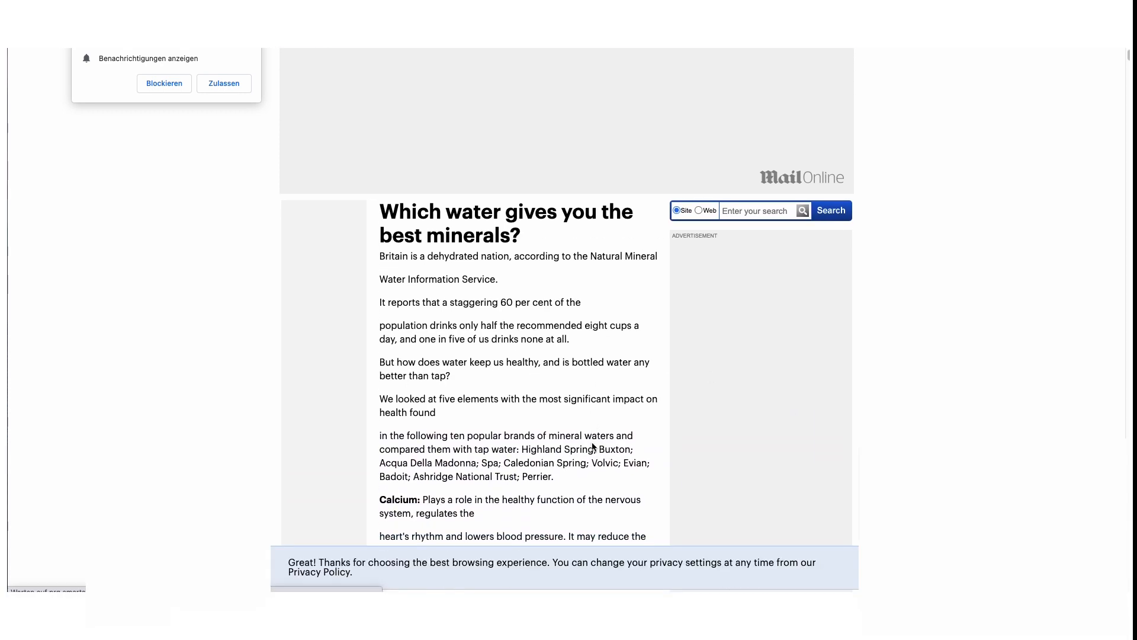
pyautogui.scroll(-5, 593, 447)
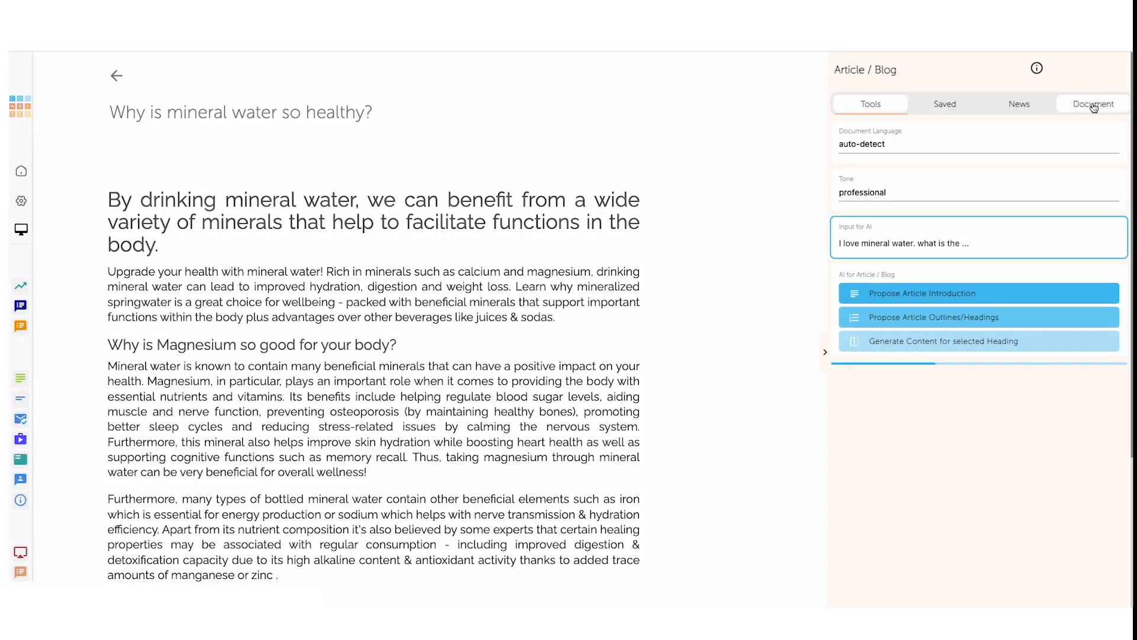
# Step: Transform the mineral water article into a LinkedIn Post document
pyautogui.click(1094, 105)
pyautogui.click(1028, 303)
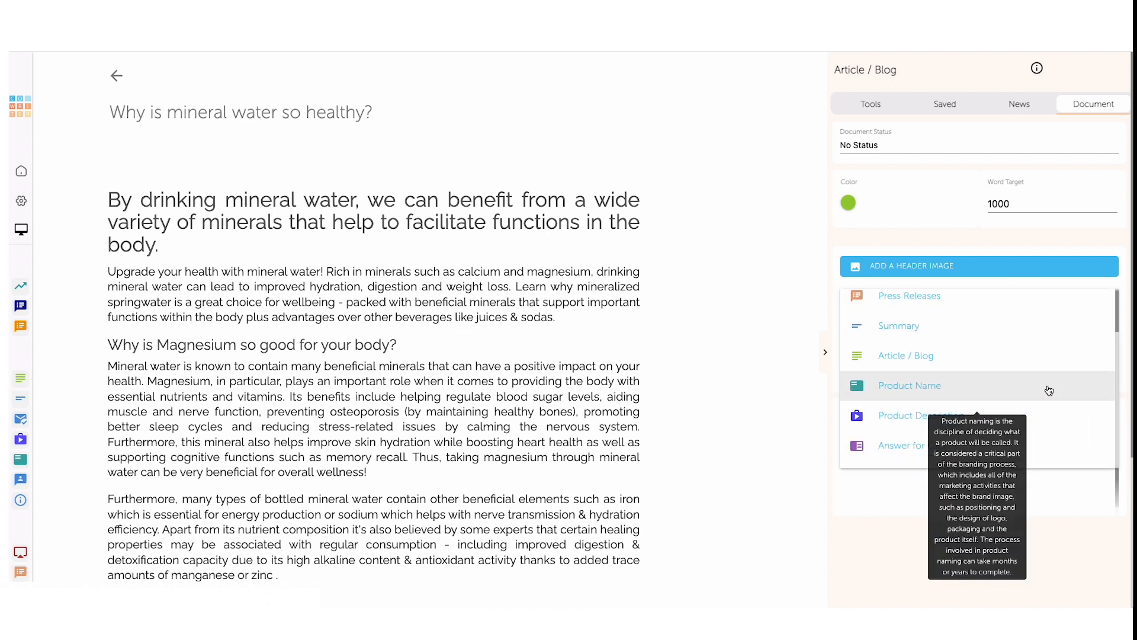
pyautogui.scroll(-3, 1049, 390)
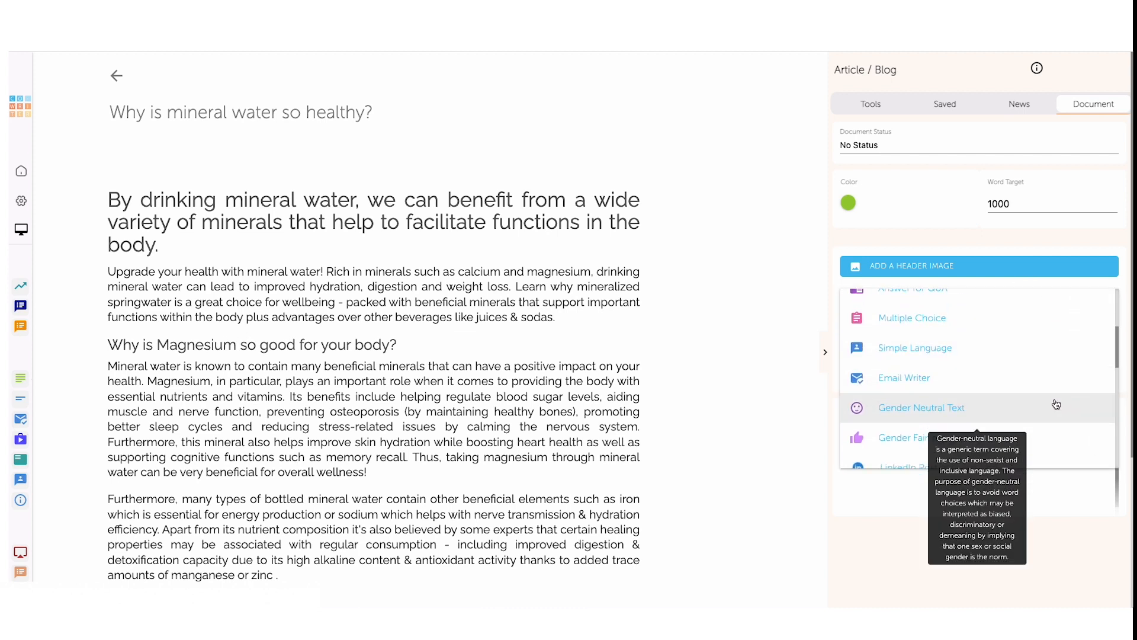
pyautogui.scroll(-2, 1057, 405)
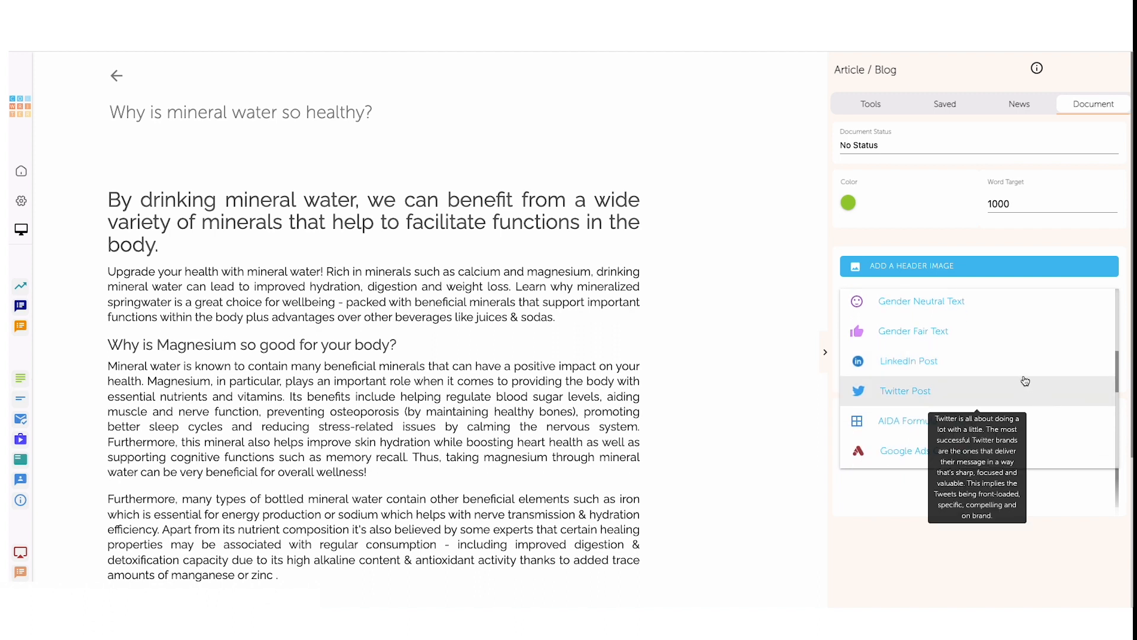
pyautogui.click(1030, 369)
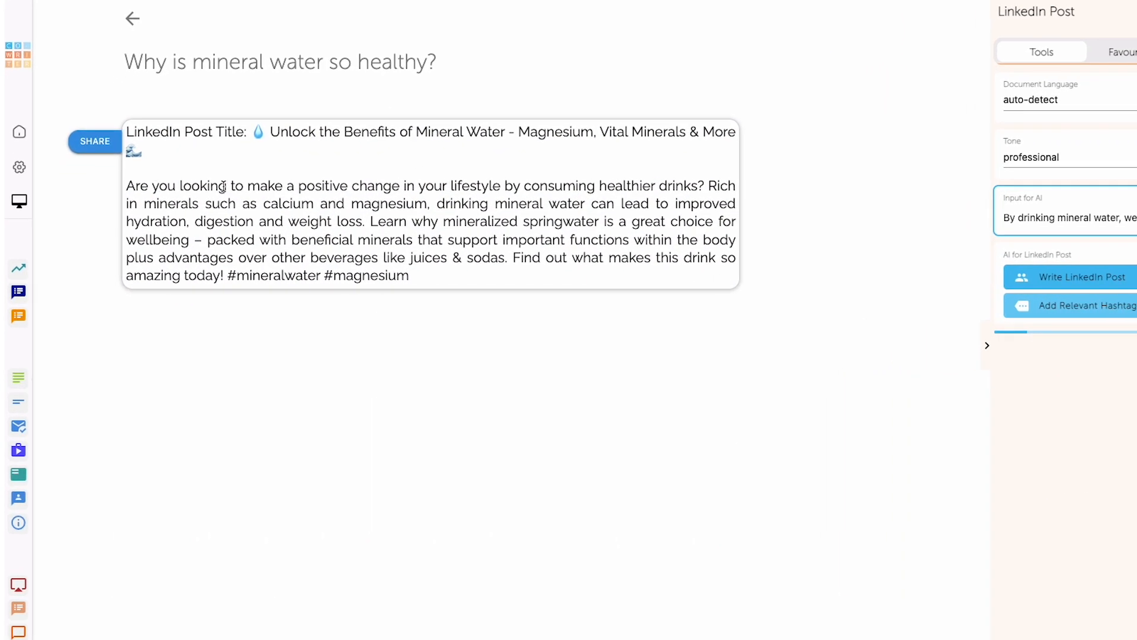
# Step: Join the LinkedIn post's title and body into one continuous paragraph and open the post for sharing on LinkedIn
pyautogui.click(122, 184)
pyautogui.press('BackSpace')
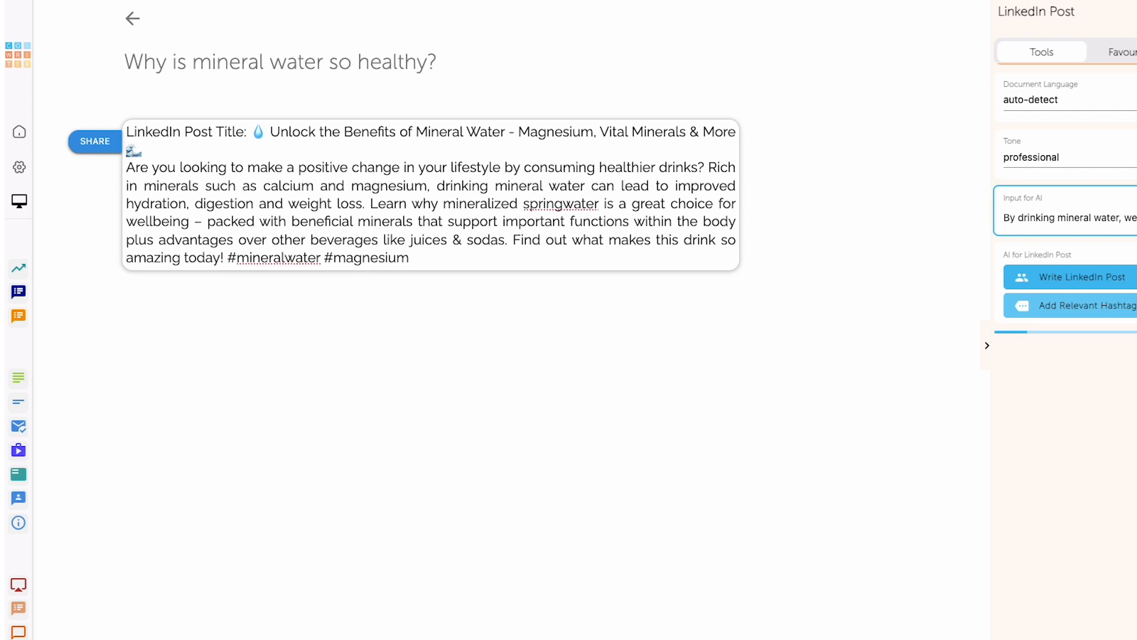
pyautogui.press('BackSpace')
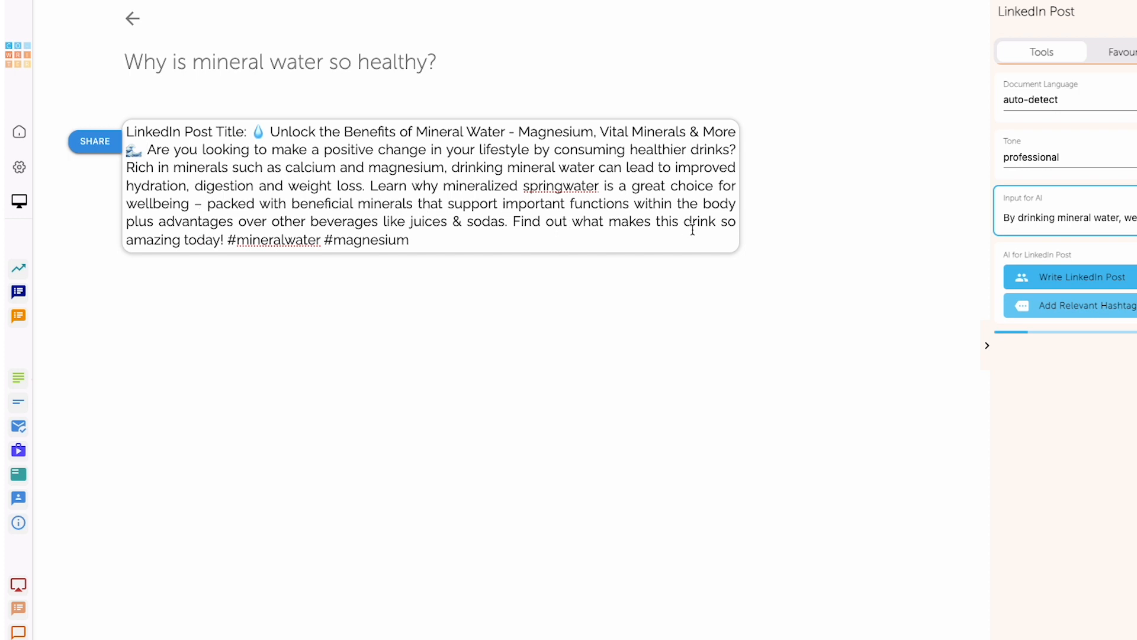
pyautogui.click(98, 143)
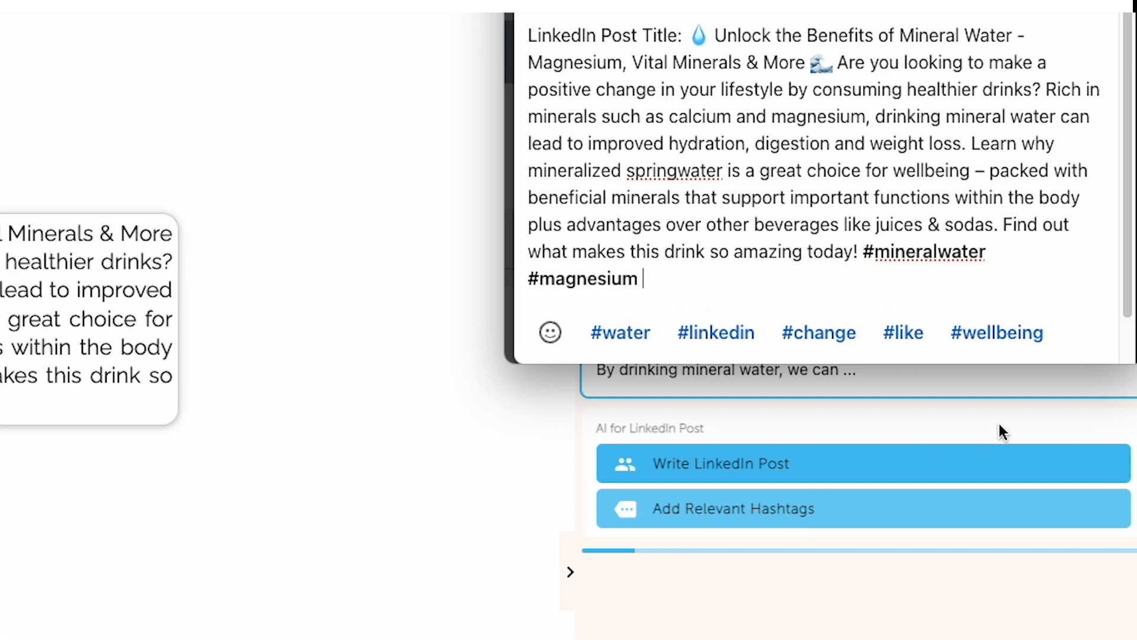
# Step: Submit the LinkedIn post about mineral water with its hashtags #mineralwater and #magnesium
pyautogui.scroll(-2, 982, 297)
pyautogui.click(1076, 333)
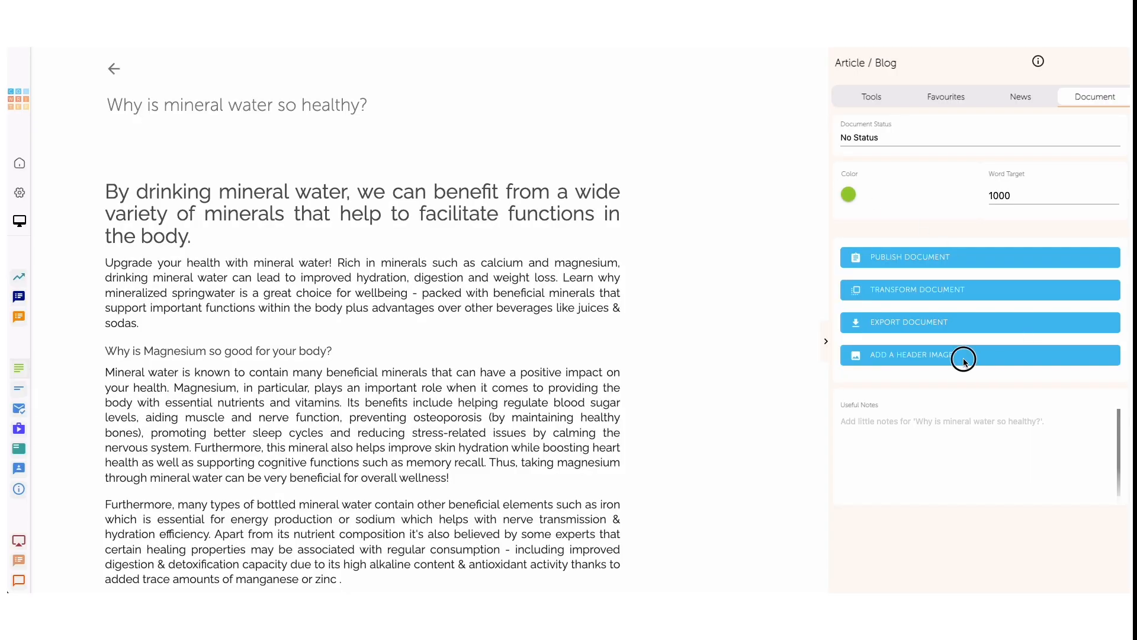
# Step: Add a header image to the mineral water article and review the illustrated article
pyautogui.click(940, 358)
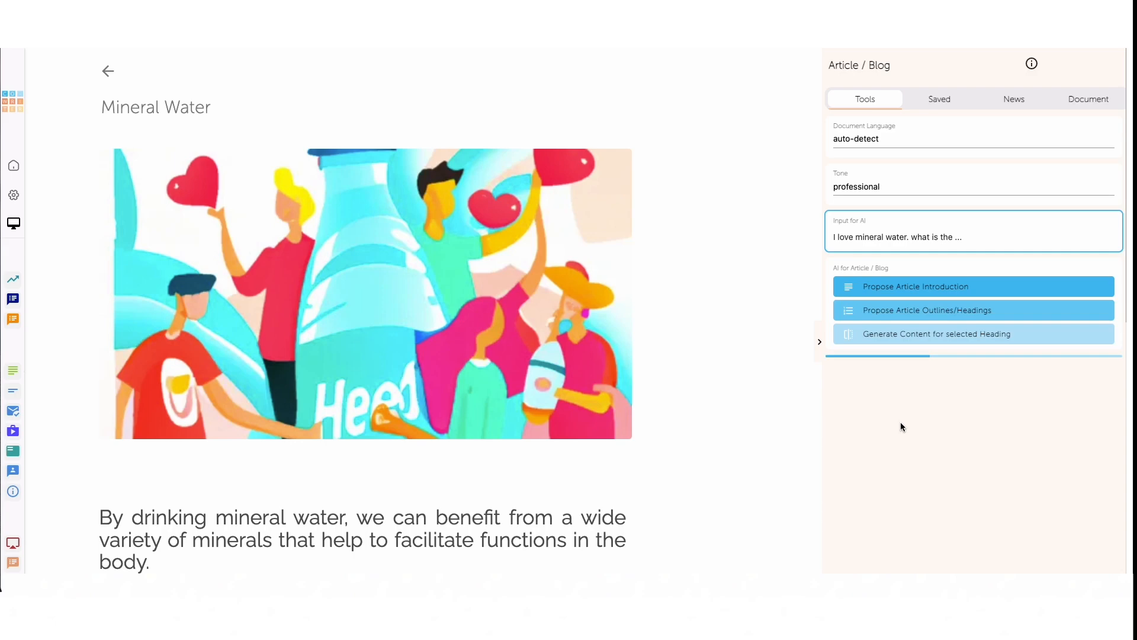
pyautogui.scroll(-9, 740, 441)
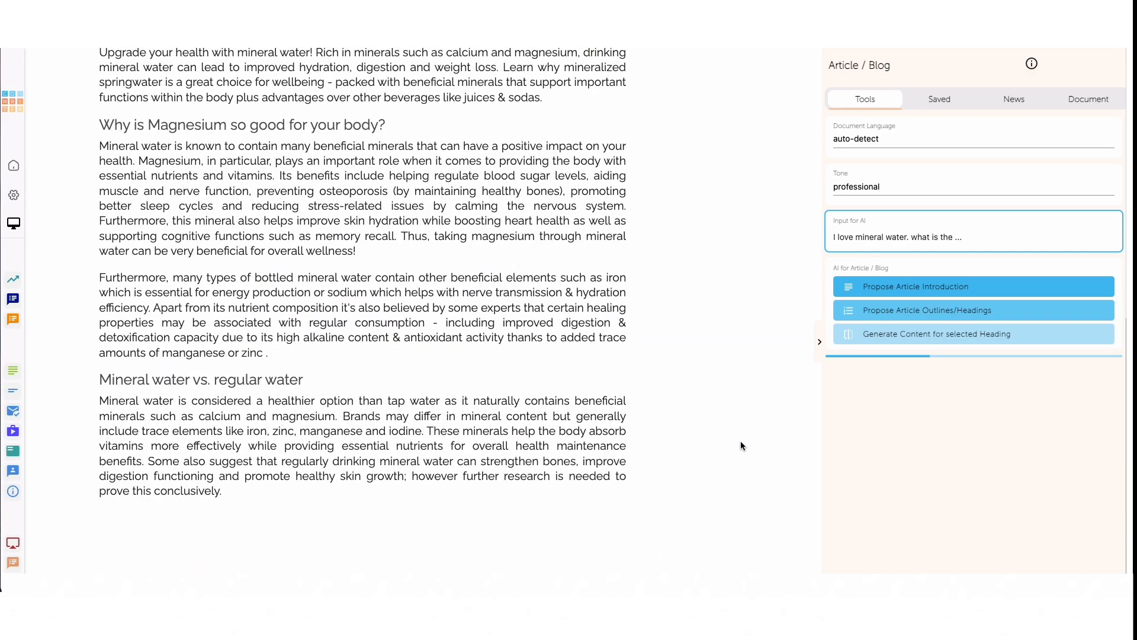
pyautogui.scroll(10, 736, 438)
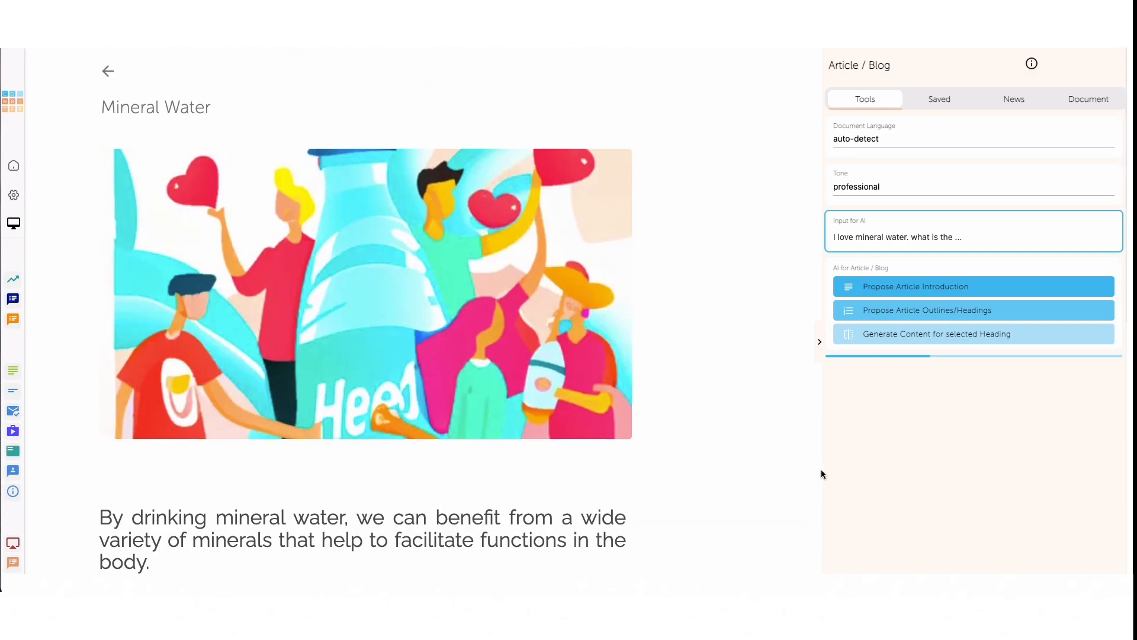
# Step: Export the Mineral Water document as a Word or PDF file
pyautogui.click(1061, 99)
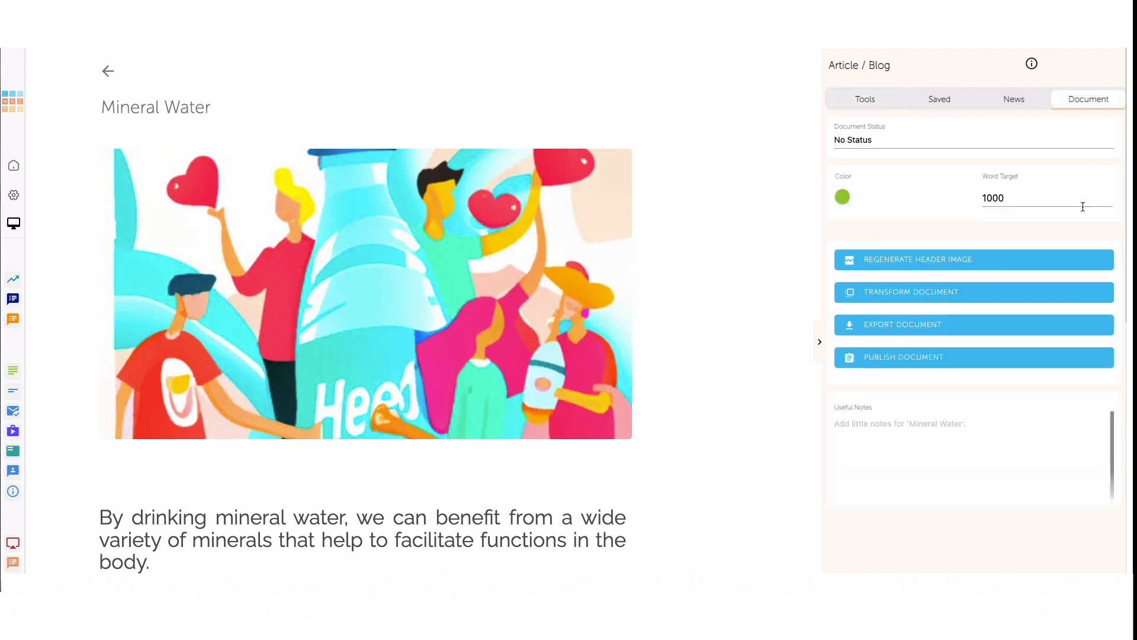
pyautogui.click(989, 332)
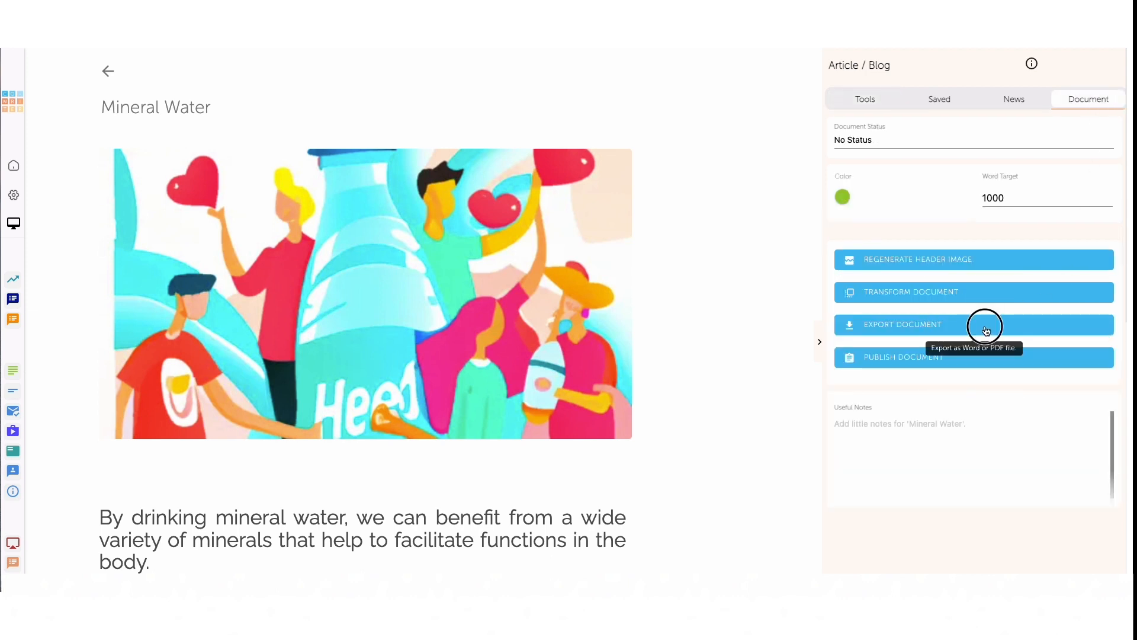
pyautogui.click(952, 363)
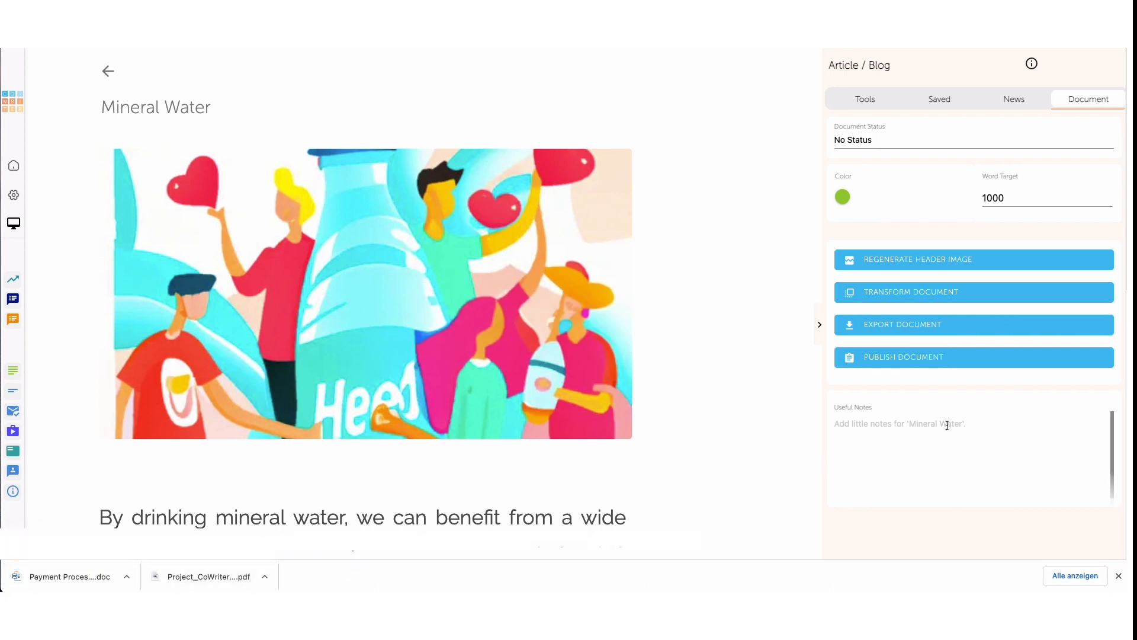
# Step: Publish the Mineral Water document, open its public link and read through the published page
pyautogui.click(1025, 362)
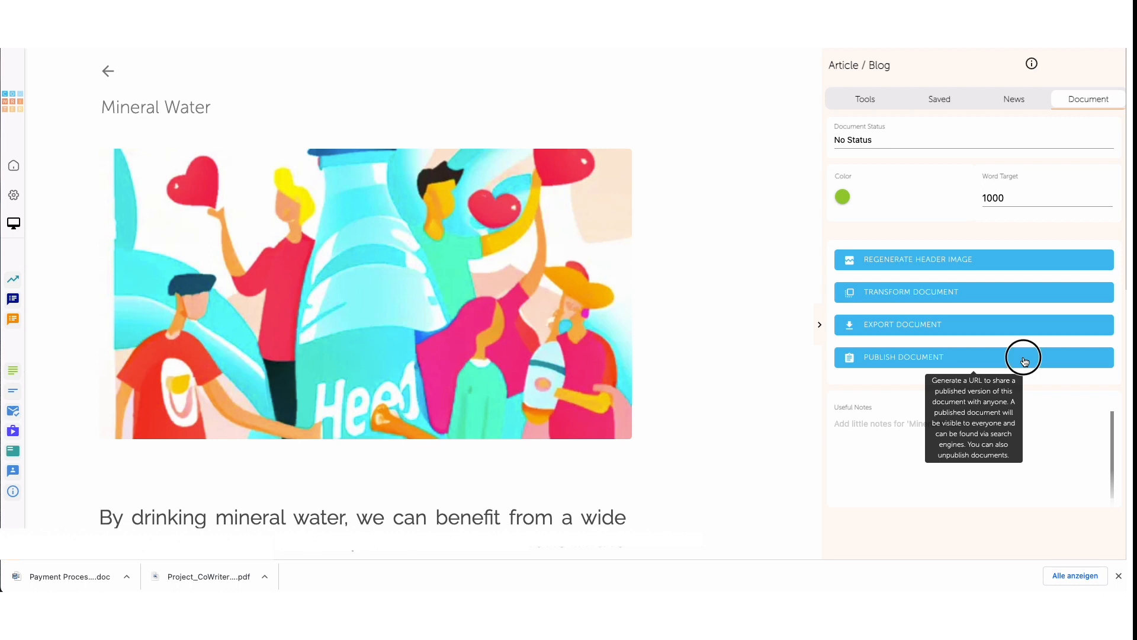
pyautogui.click(889, 362)
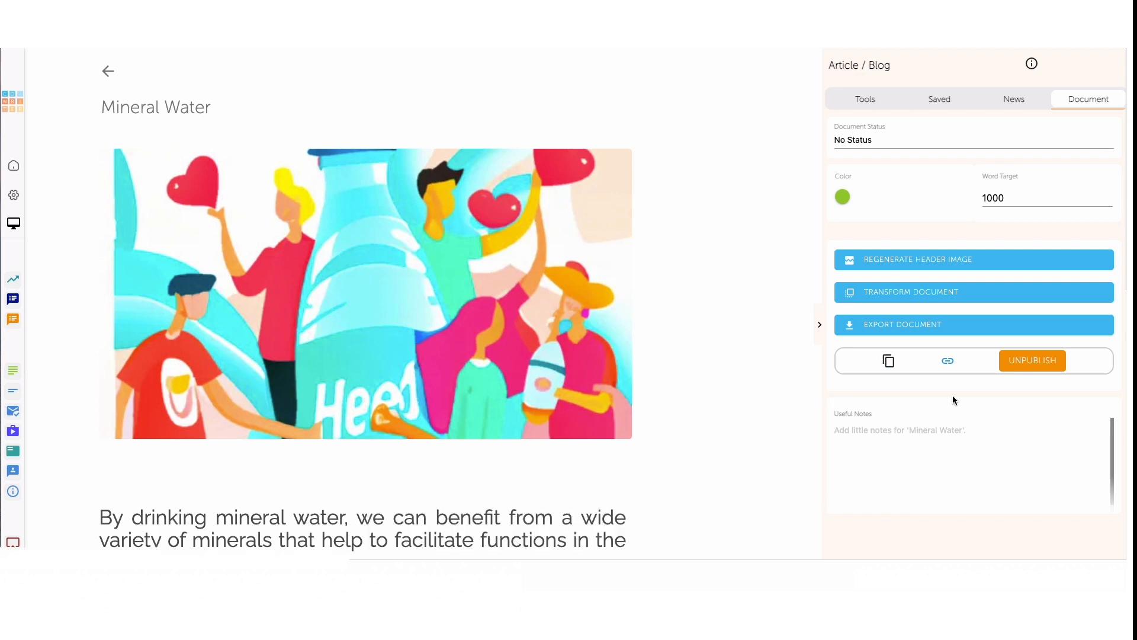
pyautogui.click(947, 361)
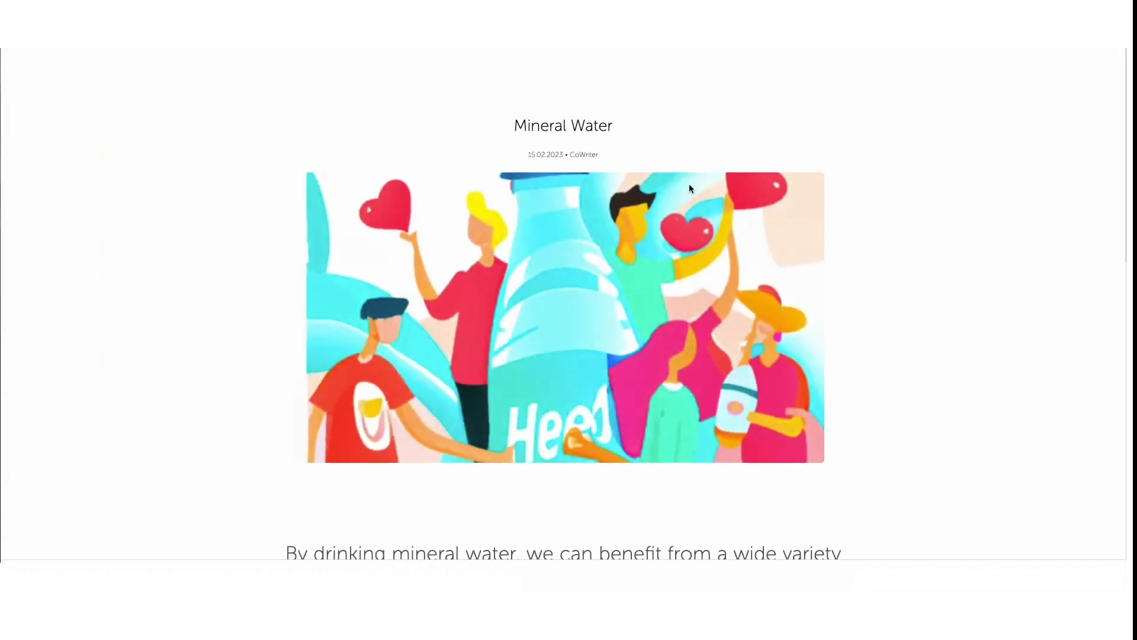
pyautogui.scroll(-12, 897, 444)
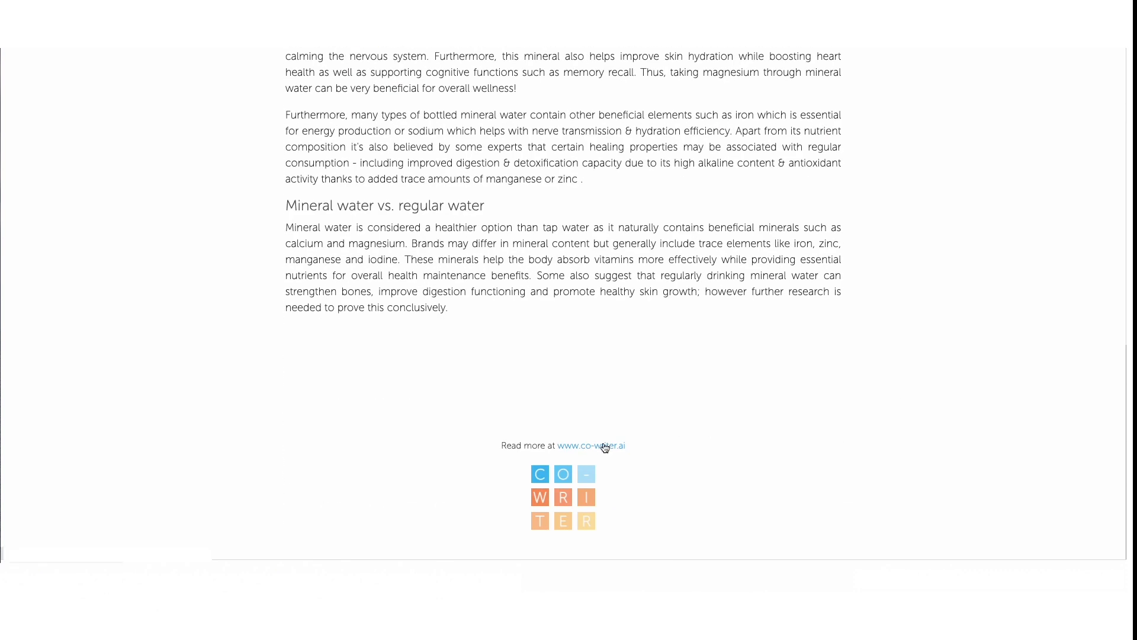
pyautogui.click(605, 447)
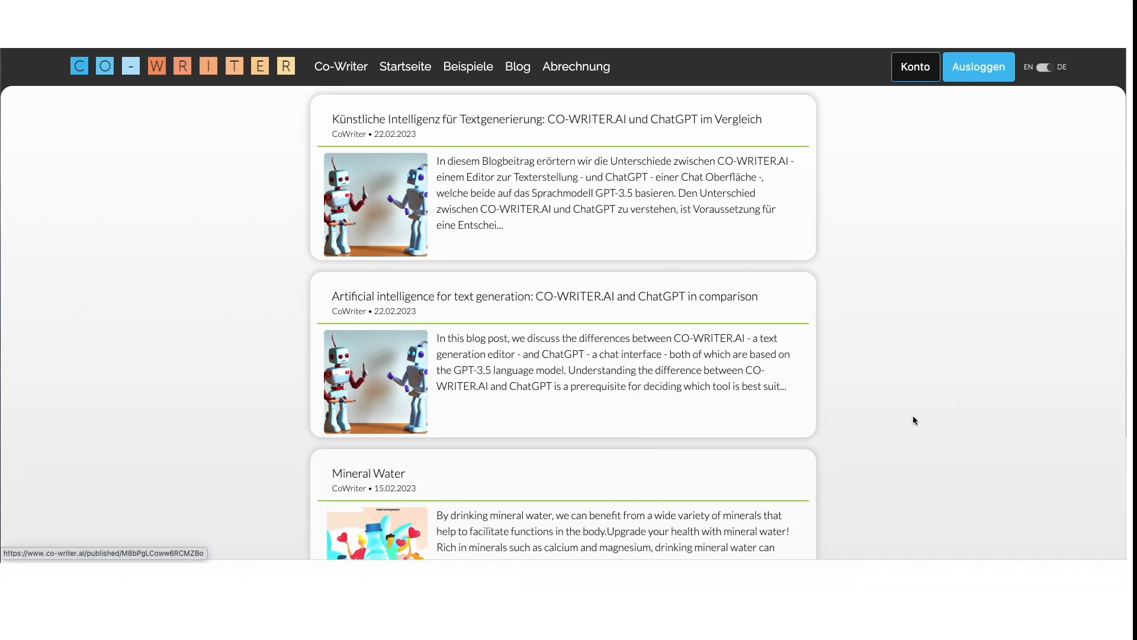
pyautogui.scroll(-3, 914, 420)
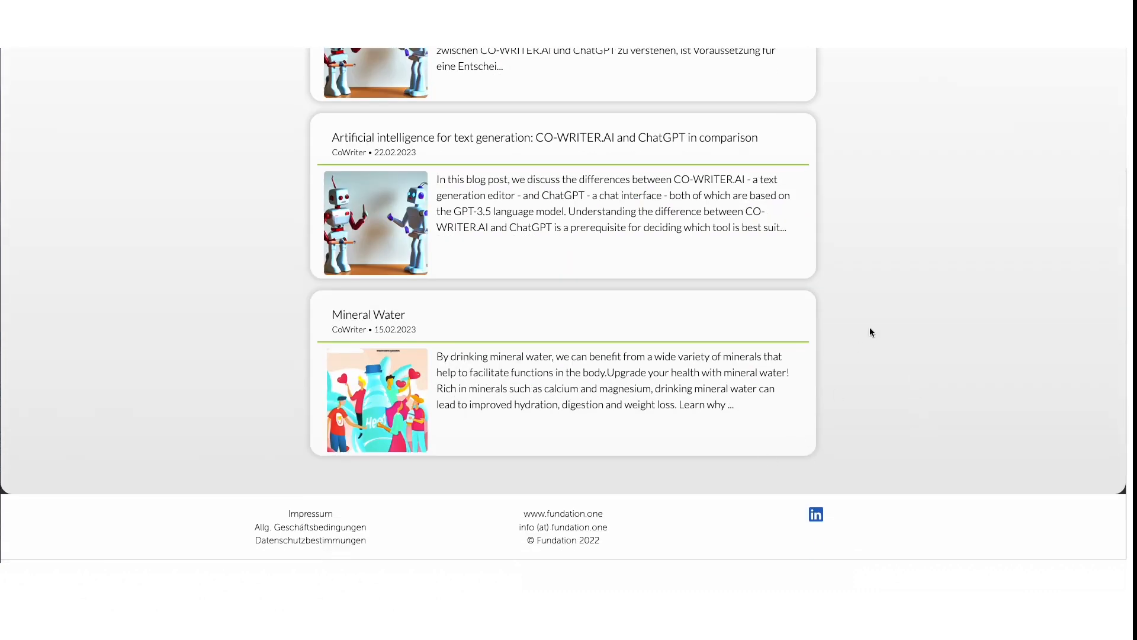
pyautogui.scroll(3, 871, 328)
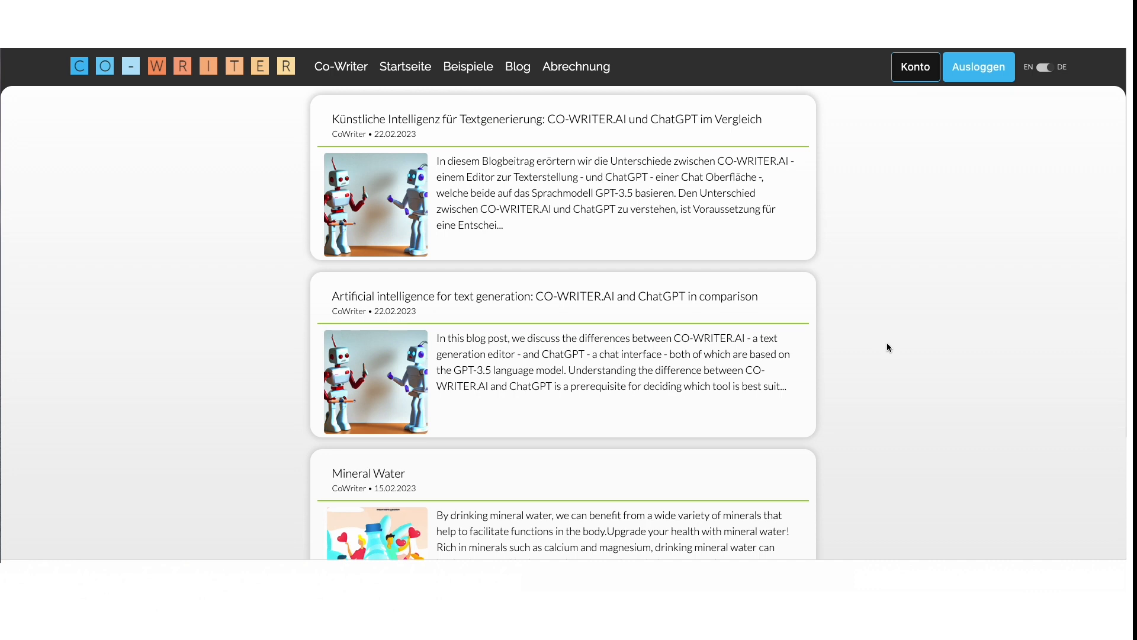
pyautogui.click(406, 67)
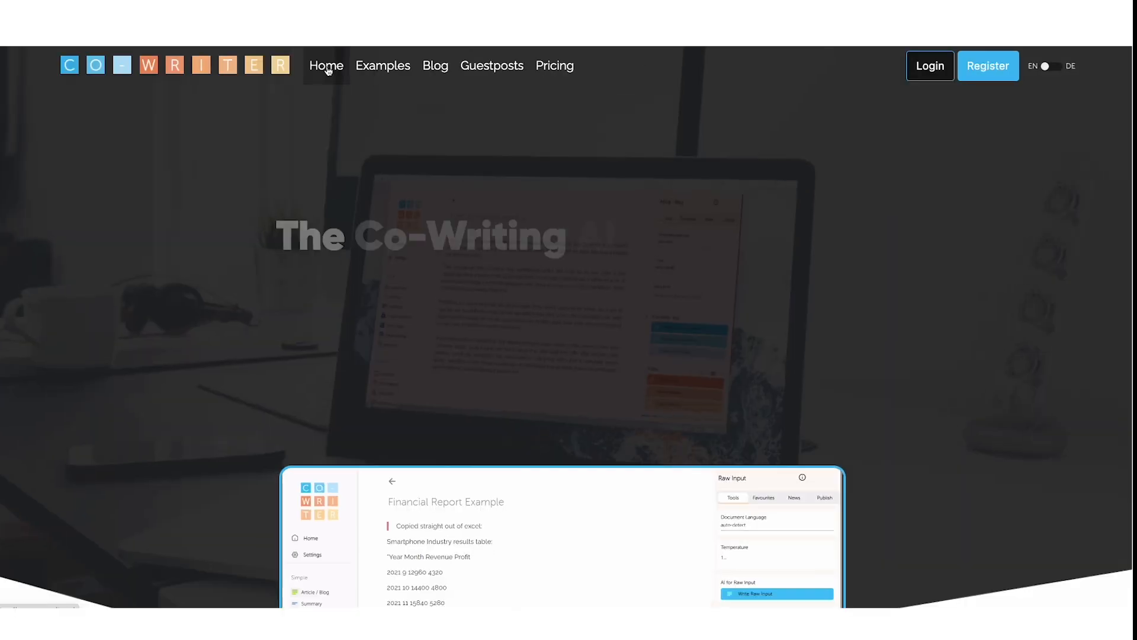